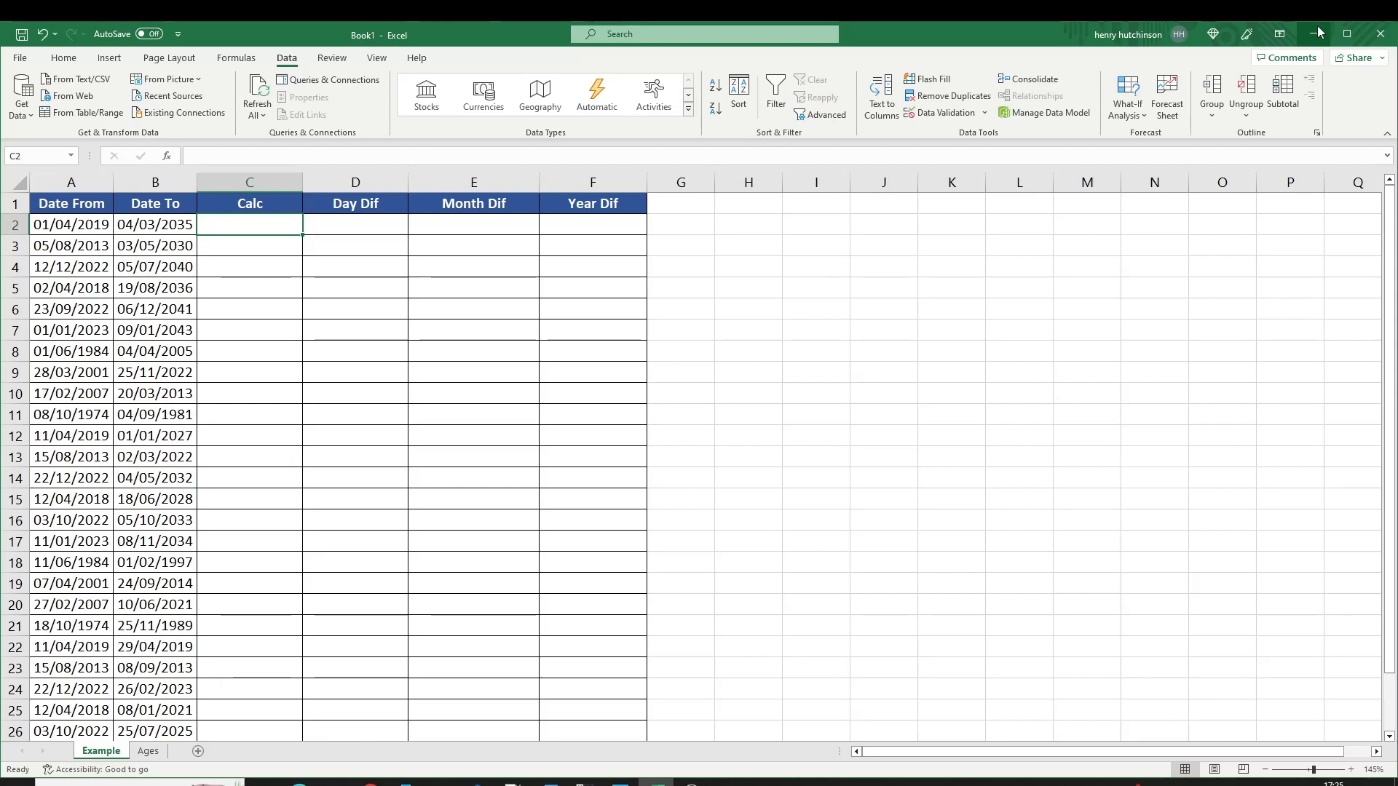
Enter =B2-A2 in C2 and fill it down the Calc column, giving day counts like 5816.
{"action": "type", "text": "="}
{"action": "key", "text": "Left"}
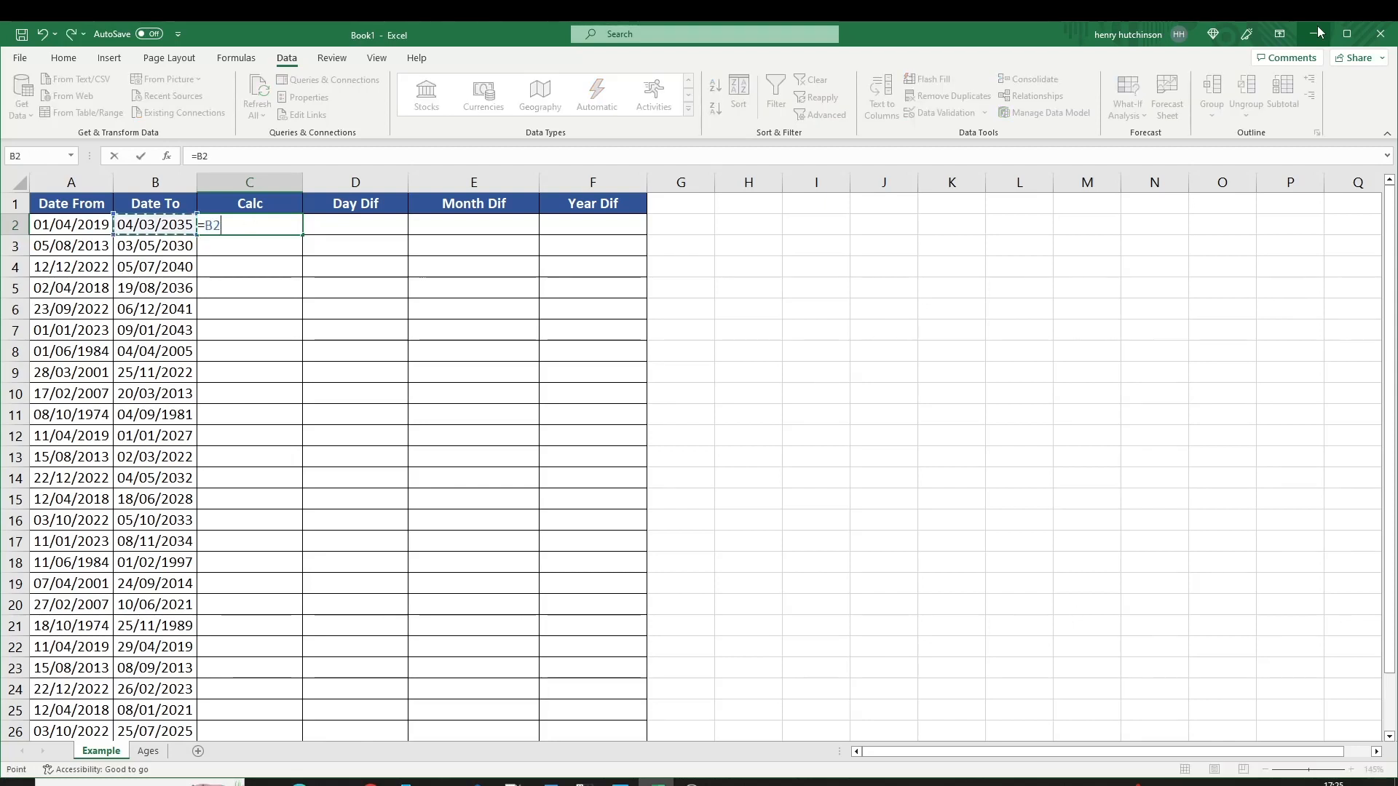
{"action": "type", "text": "-"}
{"action": "key", "text": "Left"}
{"action": "key", "text": "Left"}
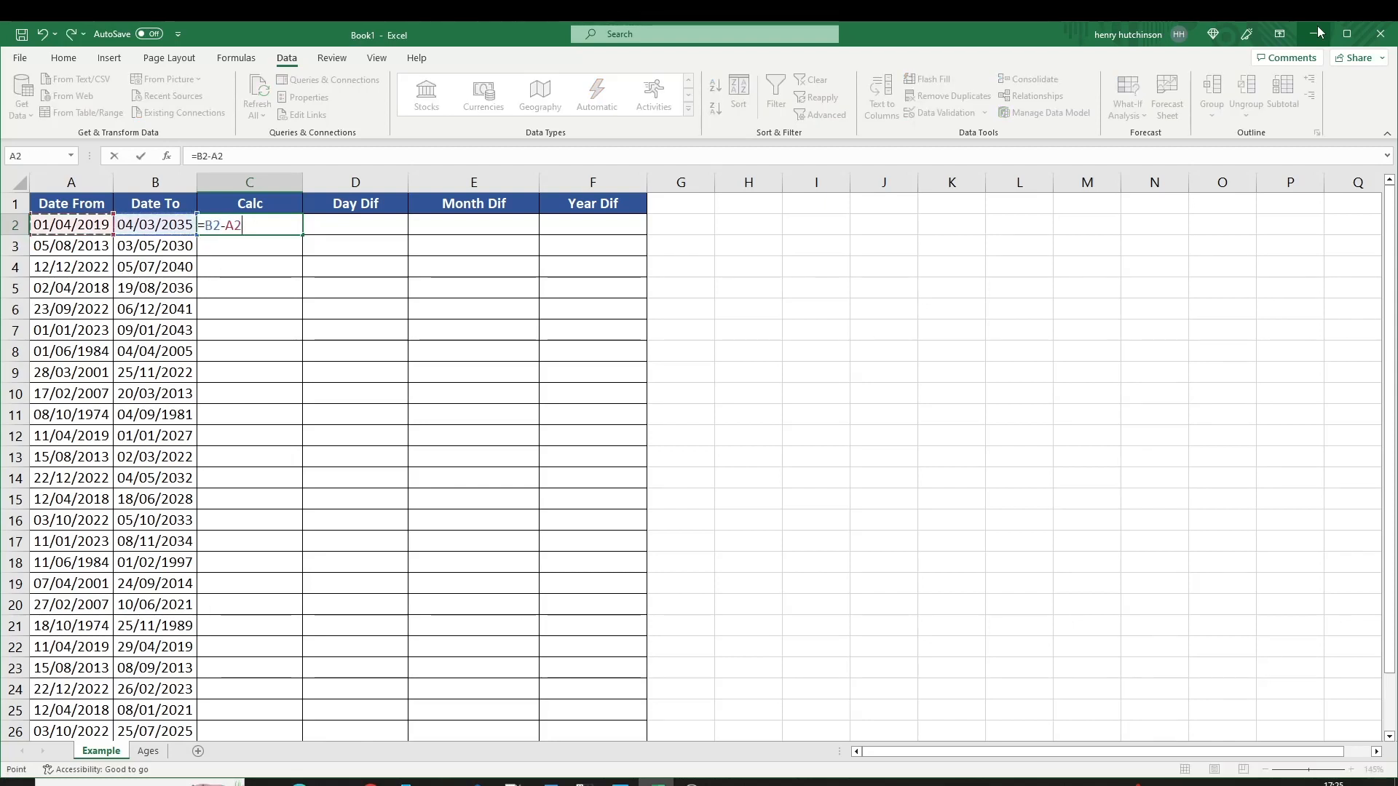
{"action": "key", "text": "Return"}
{"action": "key", "text": "Up"}
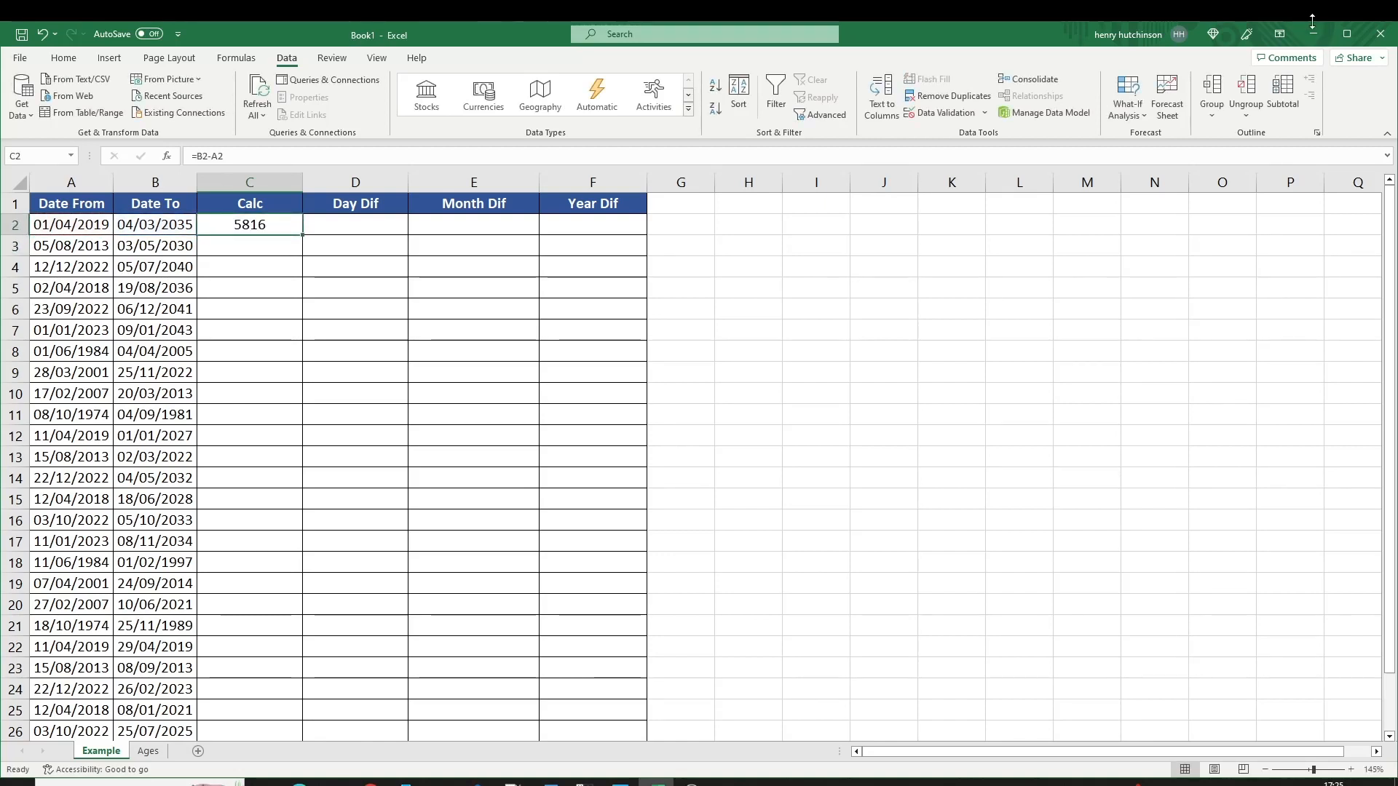
{"action": "double_click", "coordinate": [302, 234]}
{"action": "left_click", "coordinate": [339, 223]}
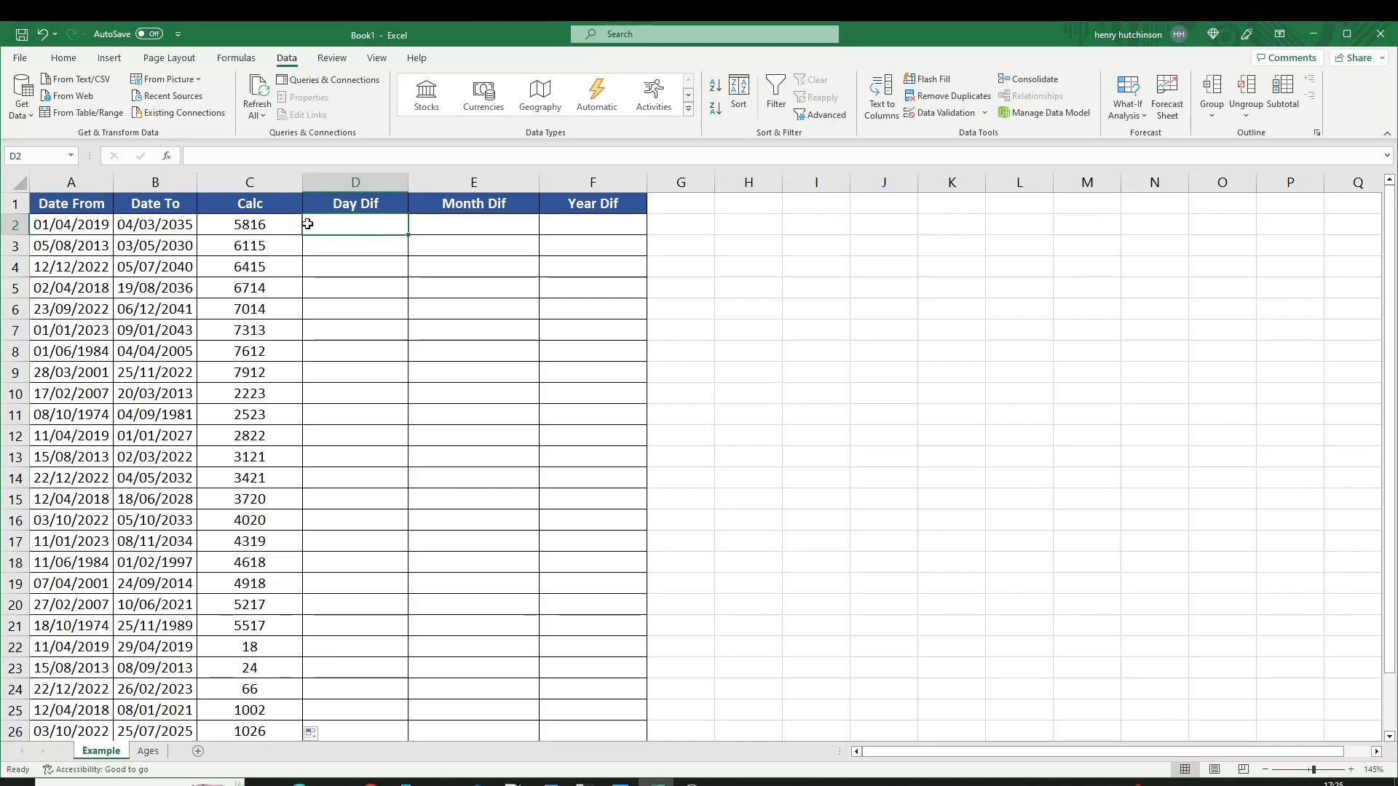
Enter =DATEDIF(A2,B2,"D") in D2 to get the day difference.
{"action": "type", "text": "="}
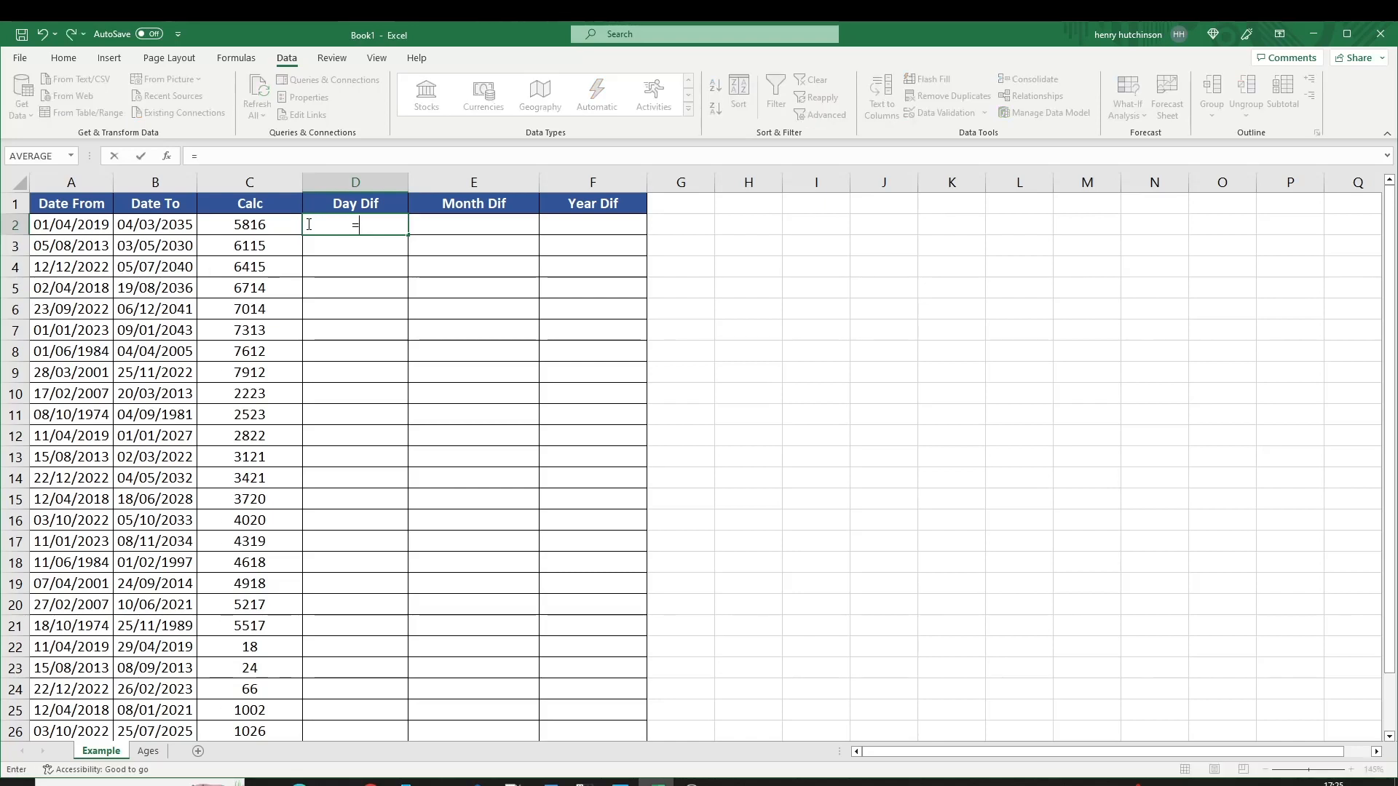
{"action": "type", "text": "datedif"}
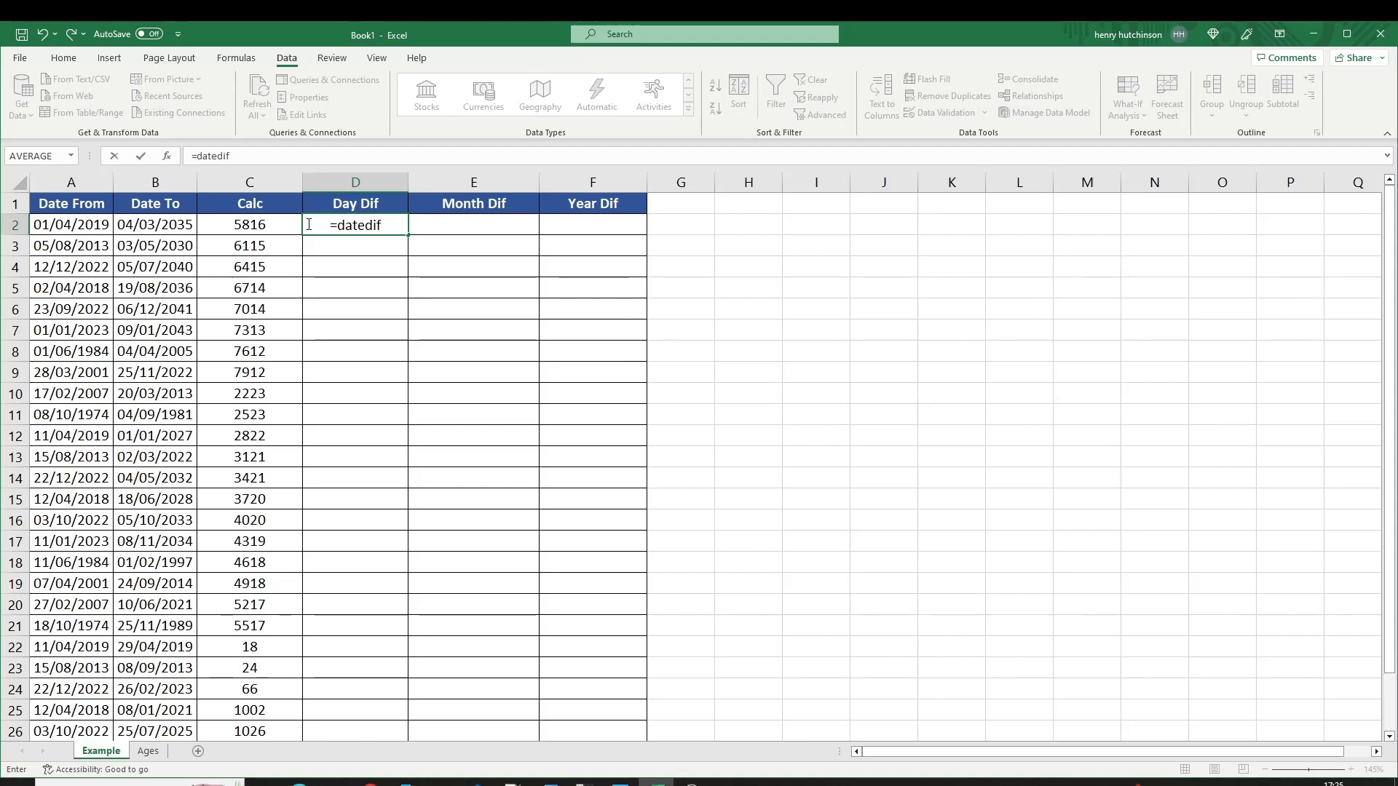
{"action": "type", "text": "("}
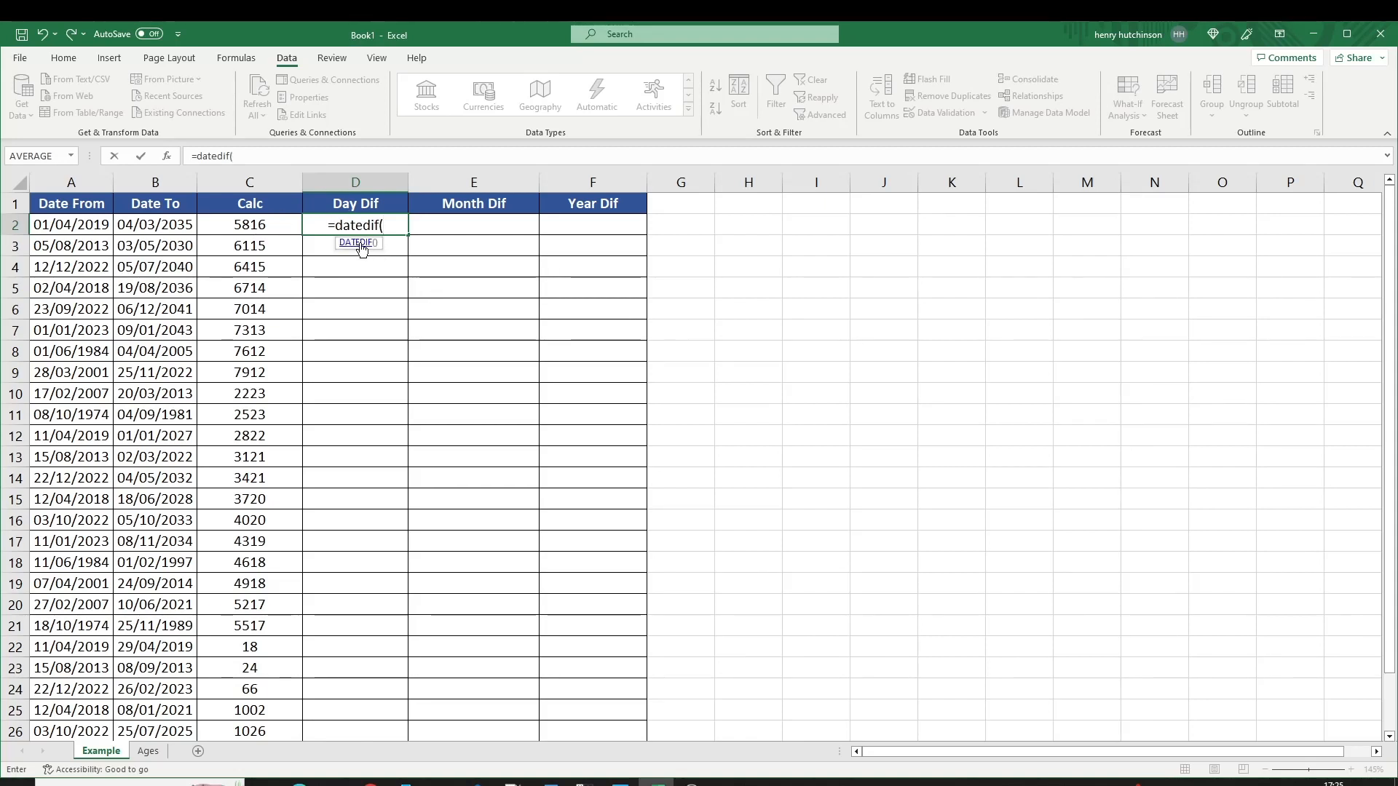
{"action": "left_click", "coordinate": [78, 224]}
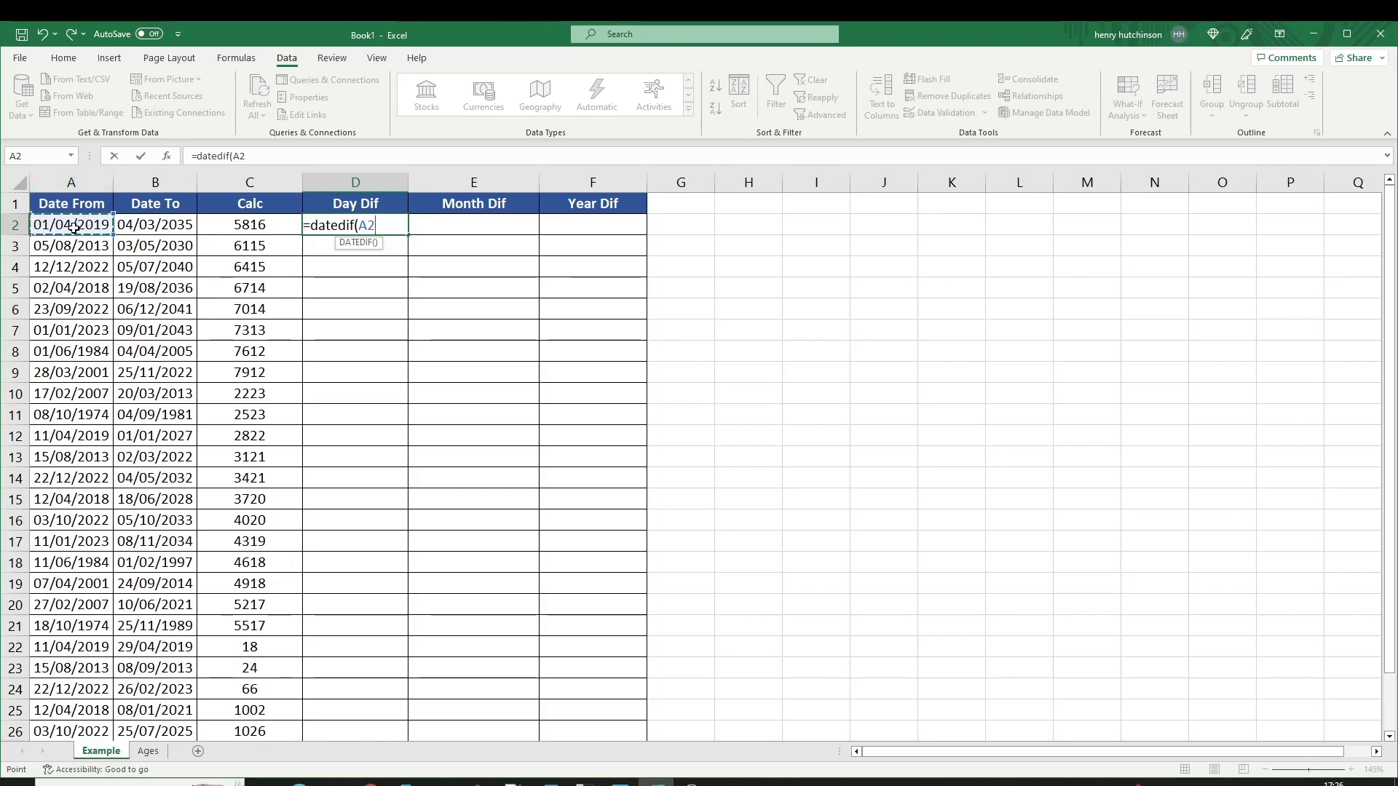
{"action": "type", "text": ","}
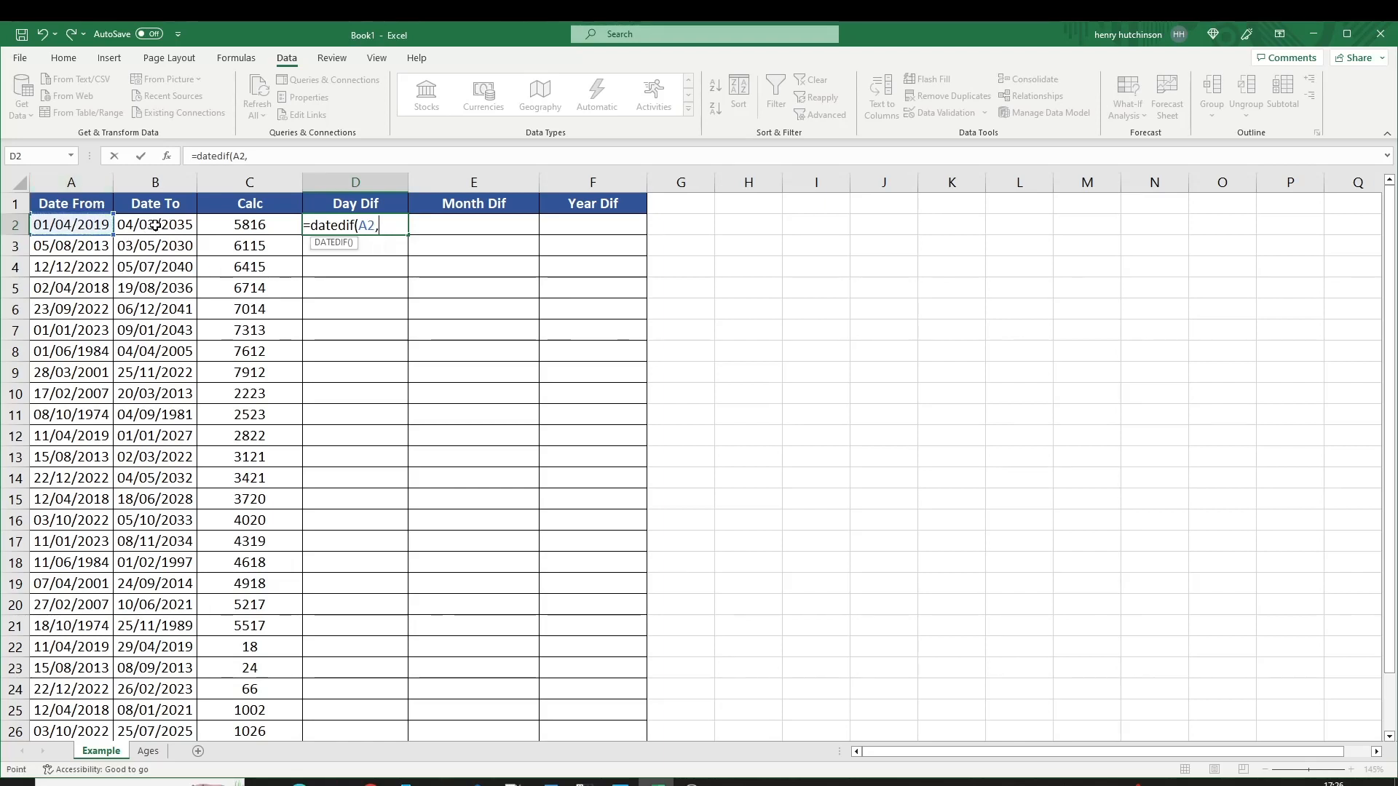
{"action": "left_click", "coordinate": [160, 224]}
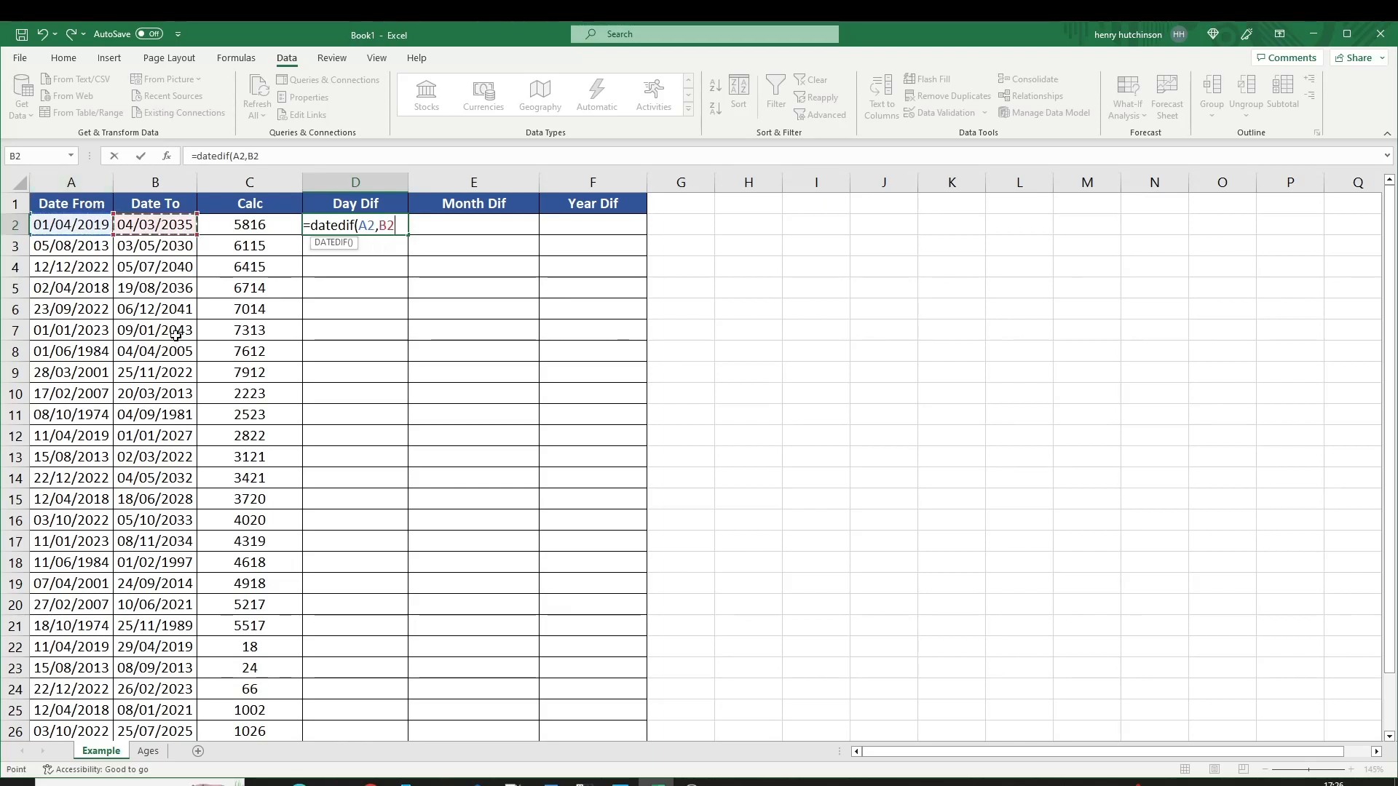
{"action": "type", "text": ","}
{"action": "type", "text": "\"D\""}
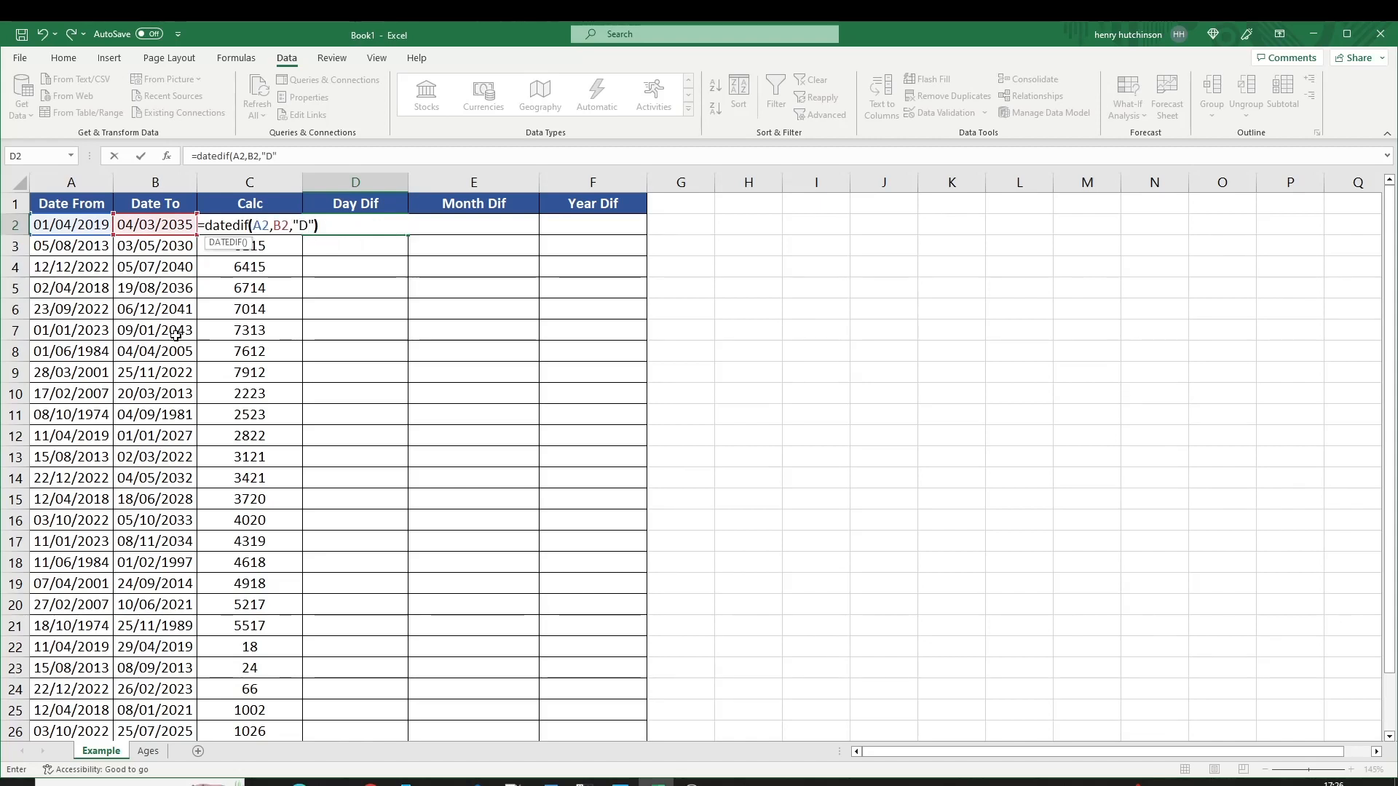
{"action": "key", "text": "Return"}
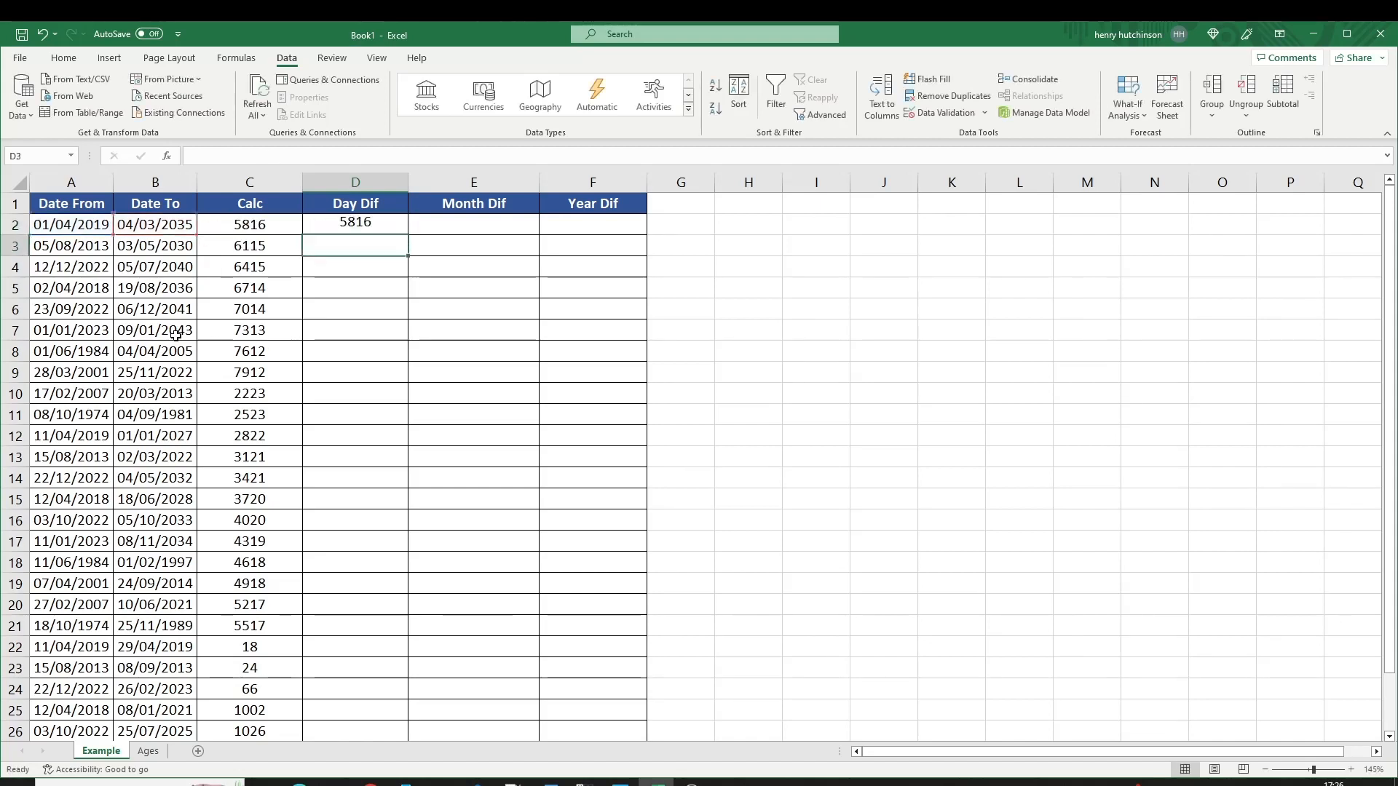
Compare with the Calc formula, then copy the DATEDIF day formula down the Day Dif column.
{"action": "left_click", "coordinate": [244, 221]}
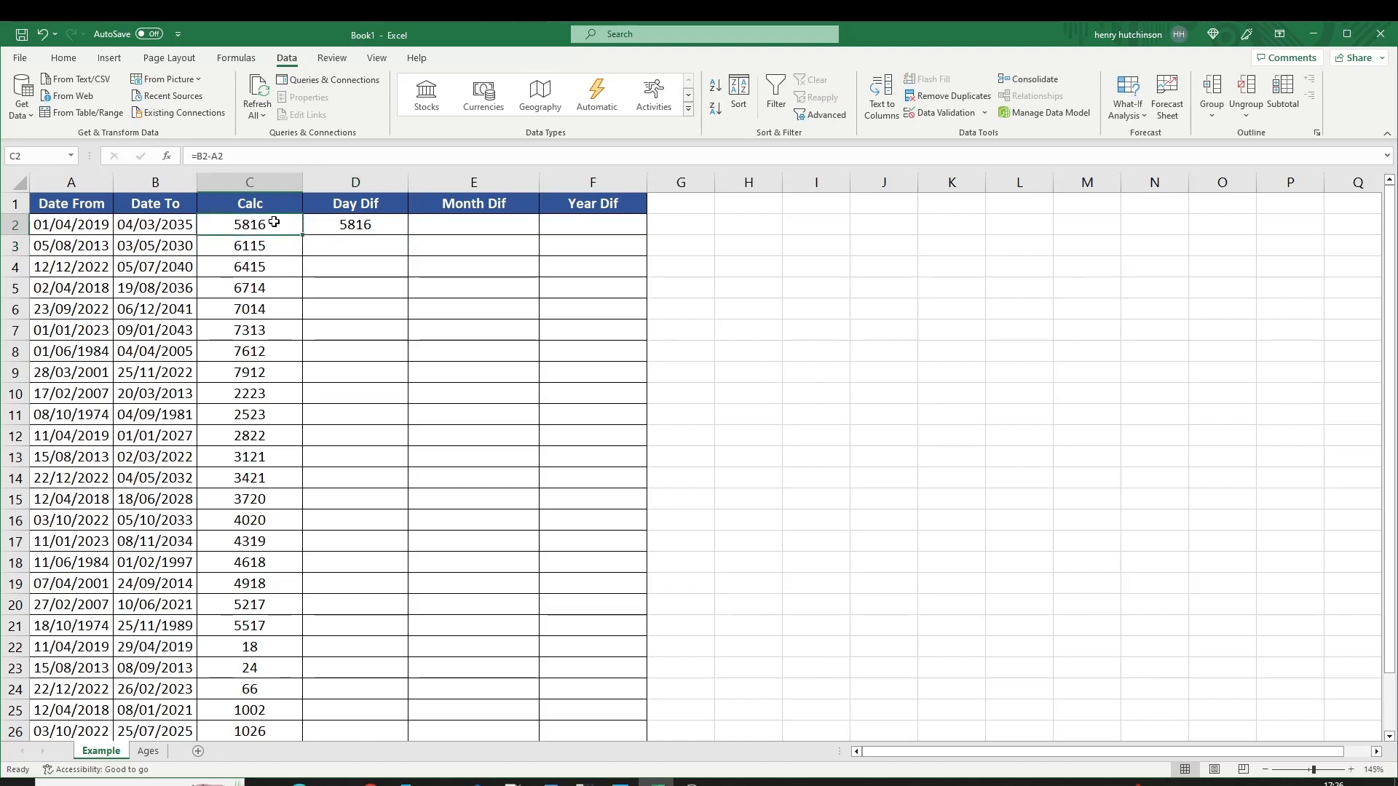
{"action": "left_click", "coordinate": [337, 224]}
{"action": "left_click", "coordinate": [269, 222]}
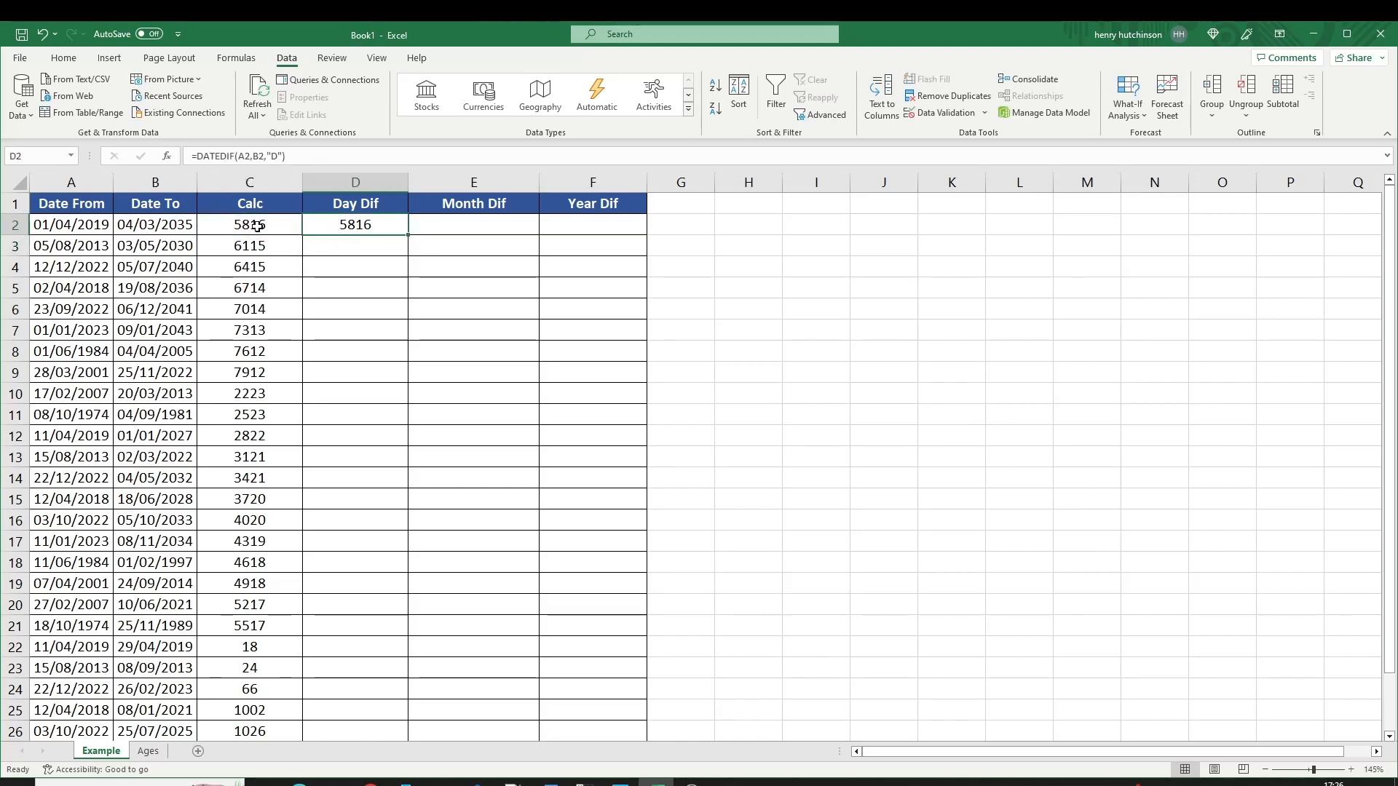
{"action": "left_click", "coordinate": [375, 225]}
{"action": "double_click", "coordinate": [407, 234]}
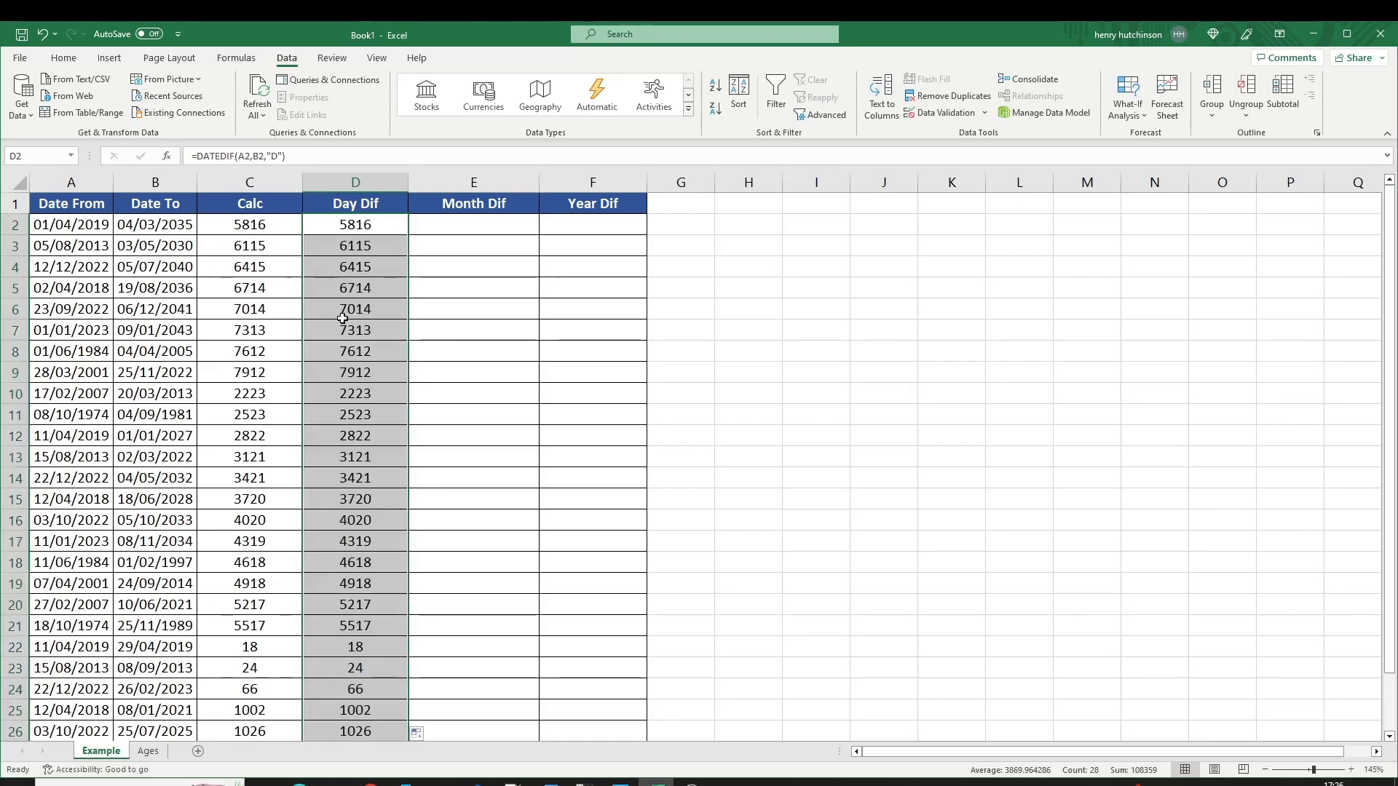
{"action": "left_click", "coordinate": [460, 226]}
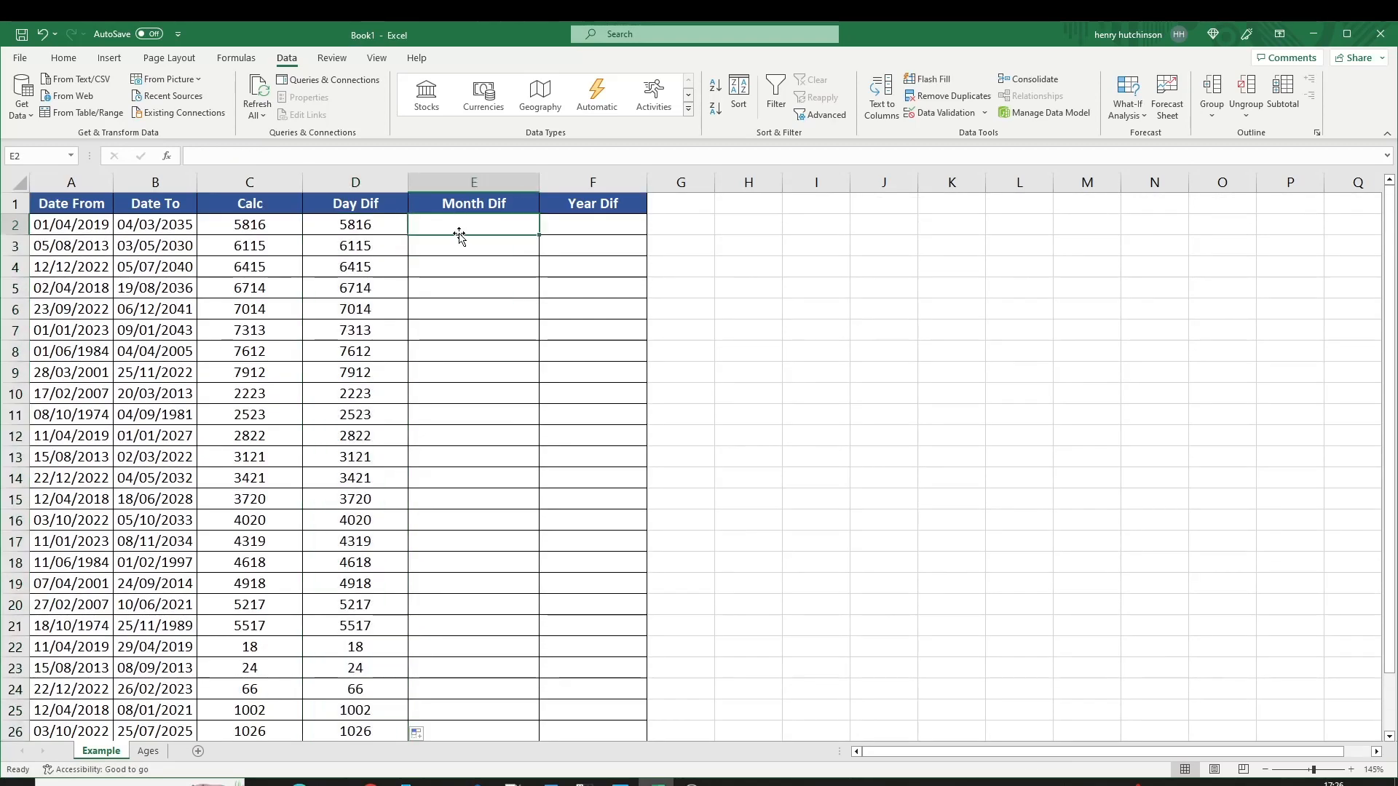
Enter =DATEDIF(A2,B2,"M") in E2 and copy it down Month Dif, giving values like 191 and 200.
{"action": "type", "text": "=da"}
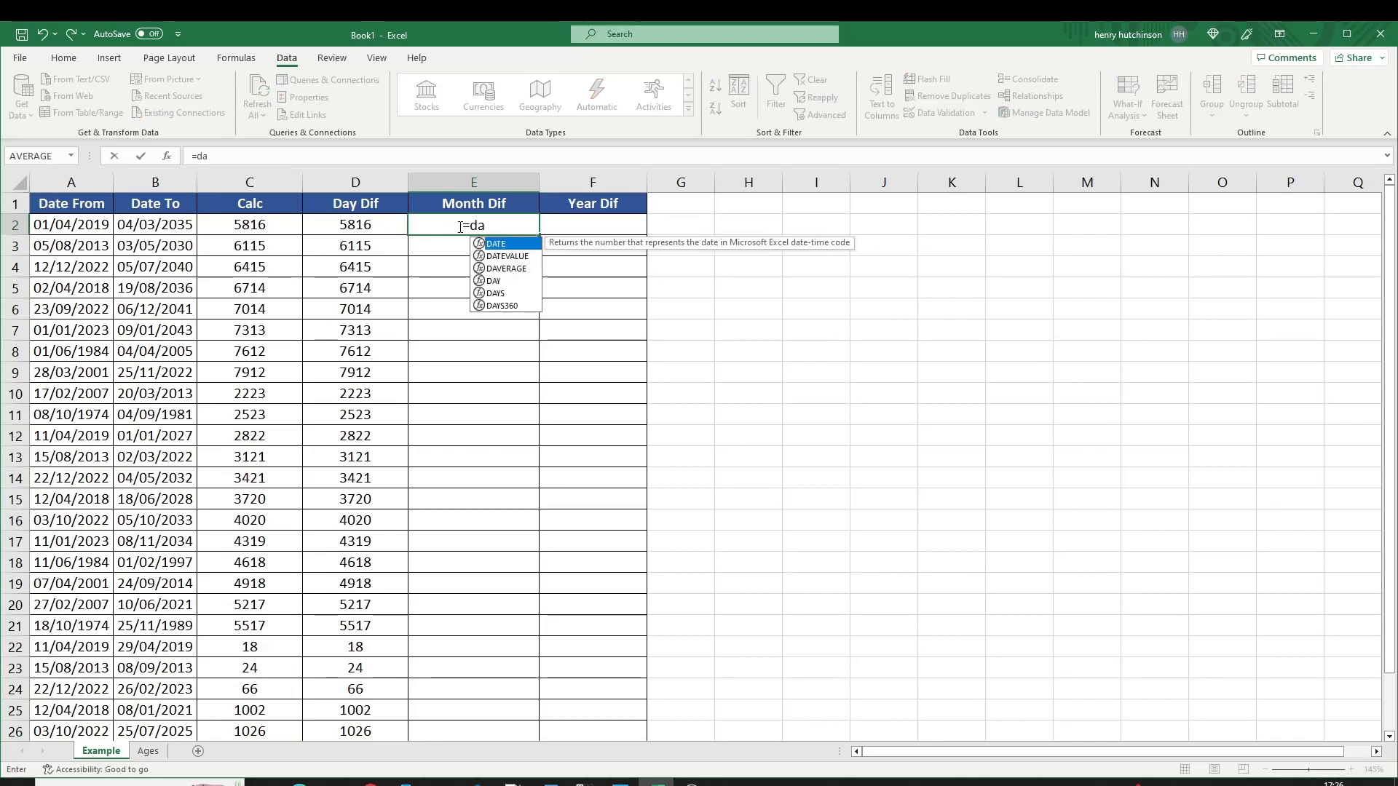
{"action": "type", "text": "tedif("}
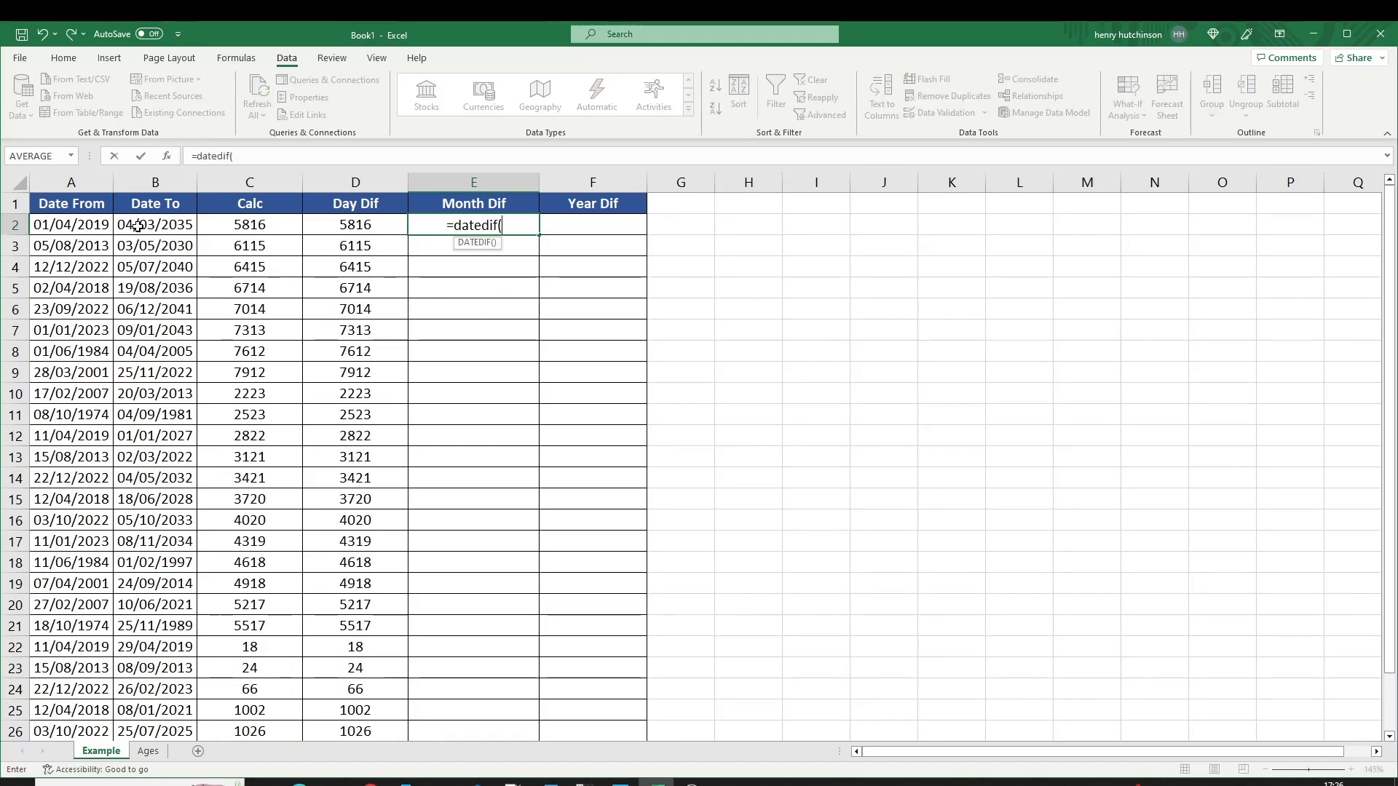
{"action": "left_click", "coordinate": [83, 226]}
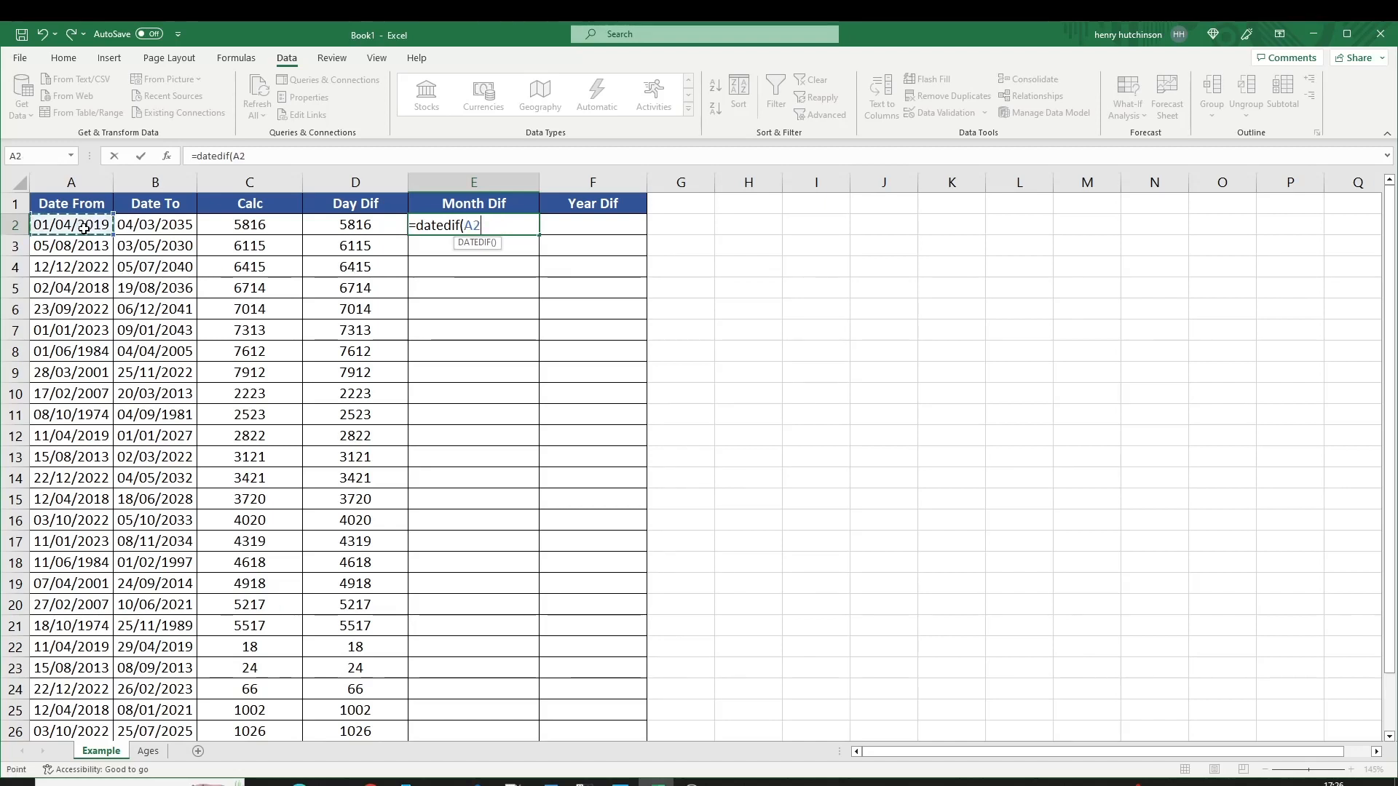
{"action": "type", "text": ","}
{"action": "left_click", "coordinate": [143, 225]}
{"action": "type", "text": ","}
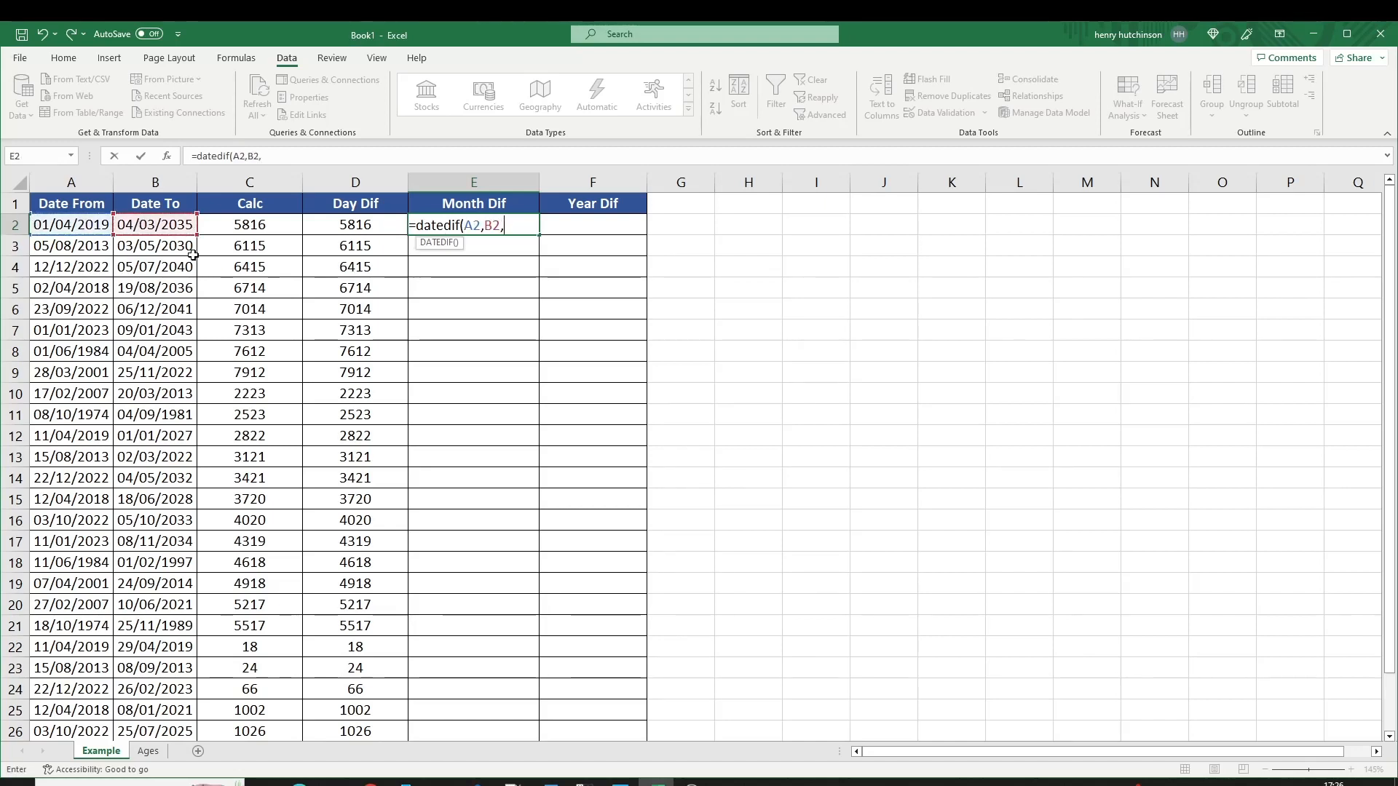
{"action": "type", "text": "\"M"}
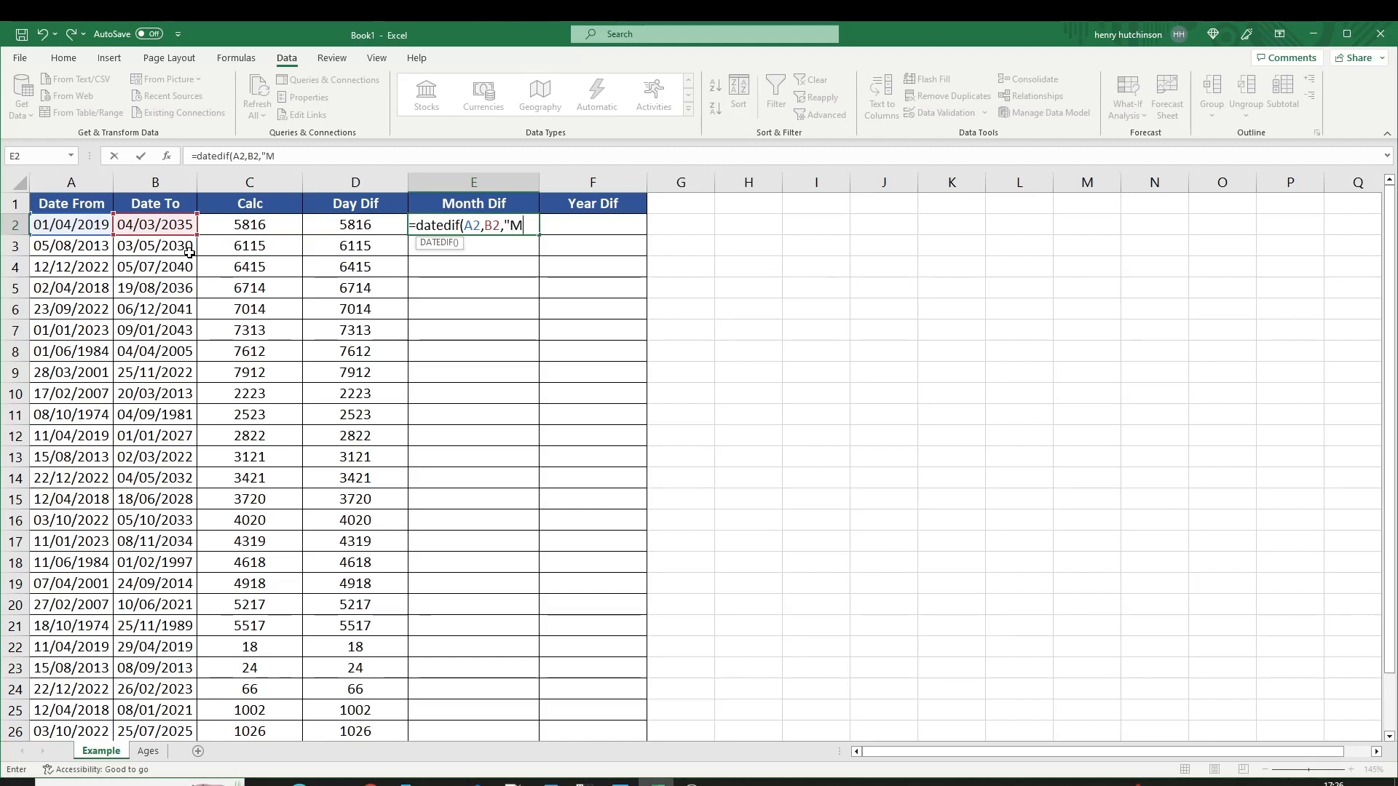
{"action": "type", "text": "\")"}
{"action": "key", "text": "Return"}
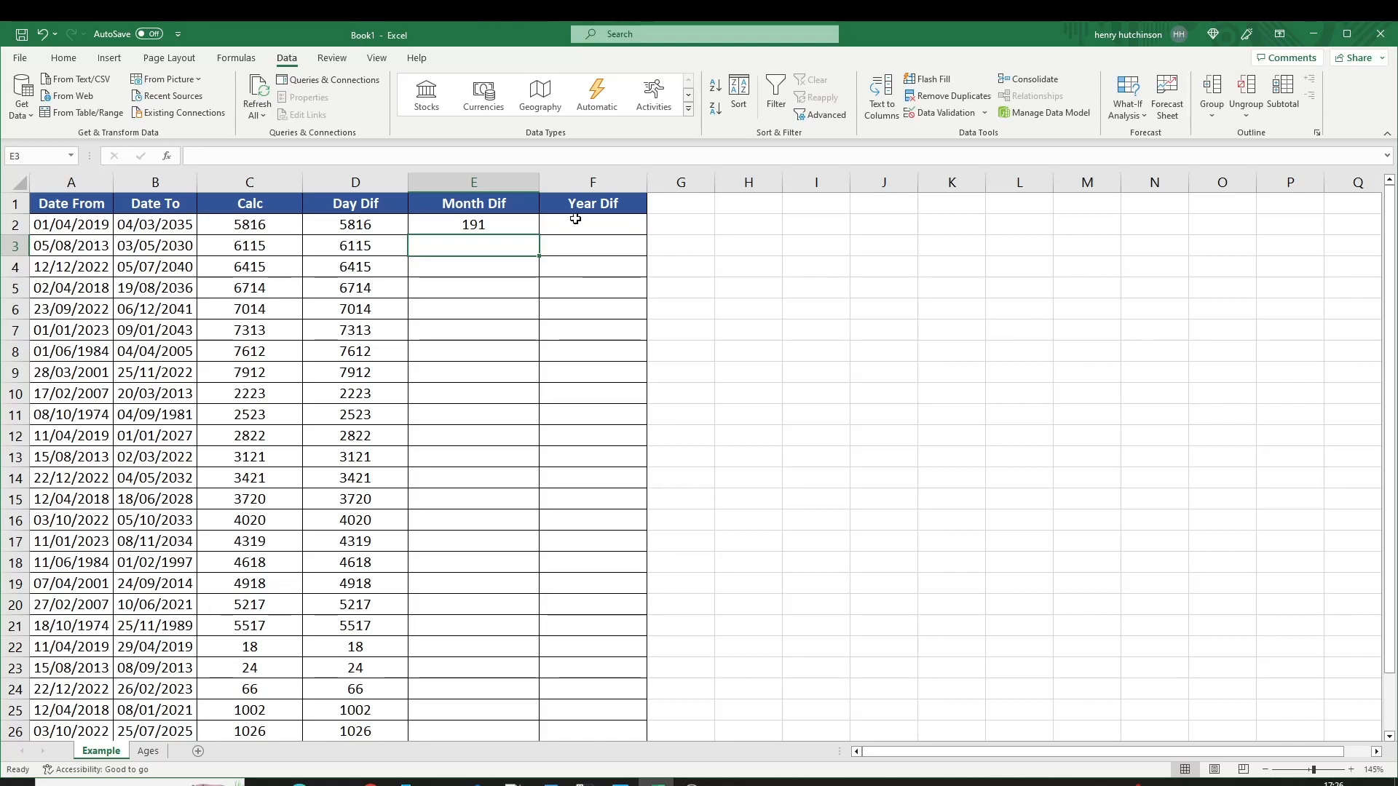
{"action": "left_click", "coordinate": [530, 222]}
{"action": "double_click", "coordinate": [539, 235]}
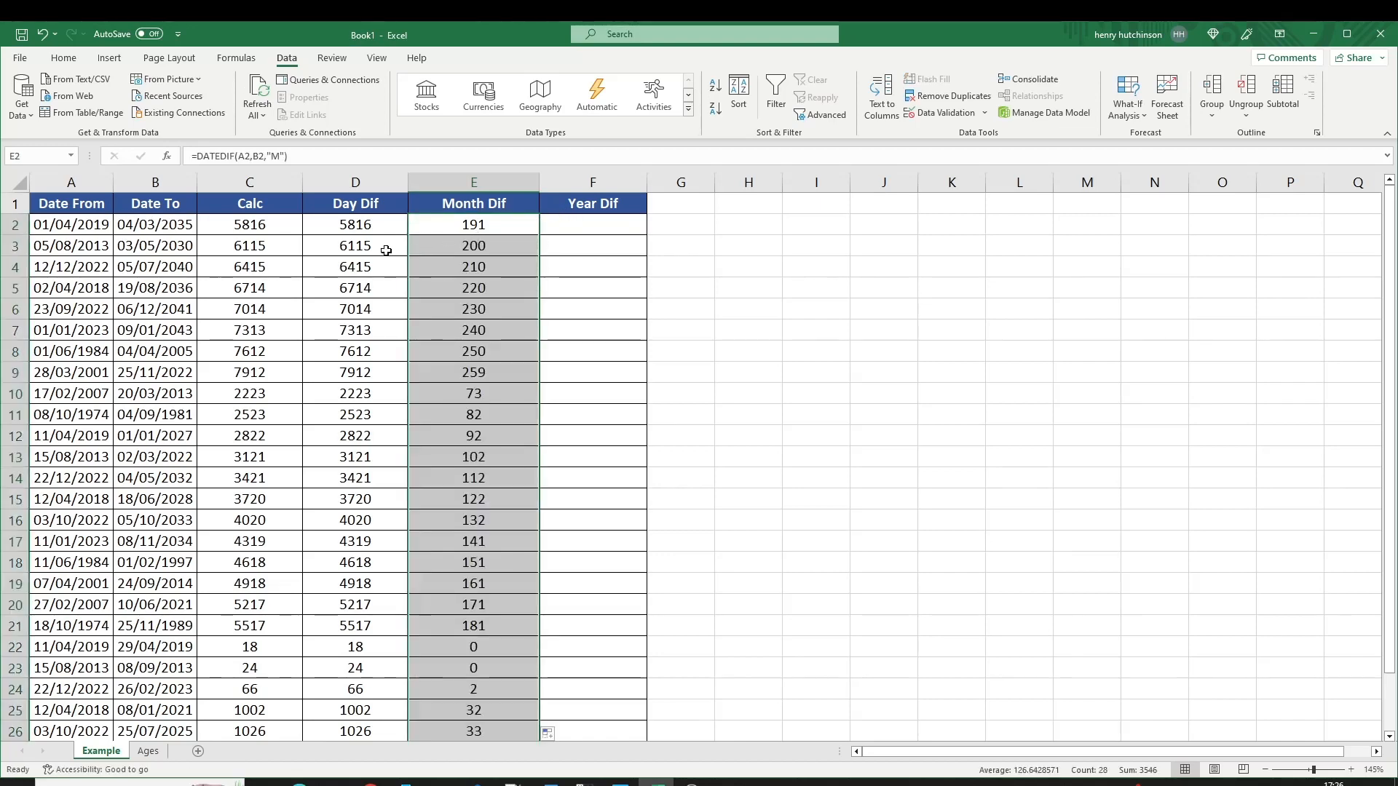
{"action": "scroll", "coordinate": [405, 379], "scroll_direction": "down", "scroll_amount": 2}
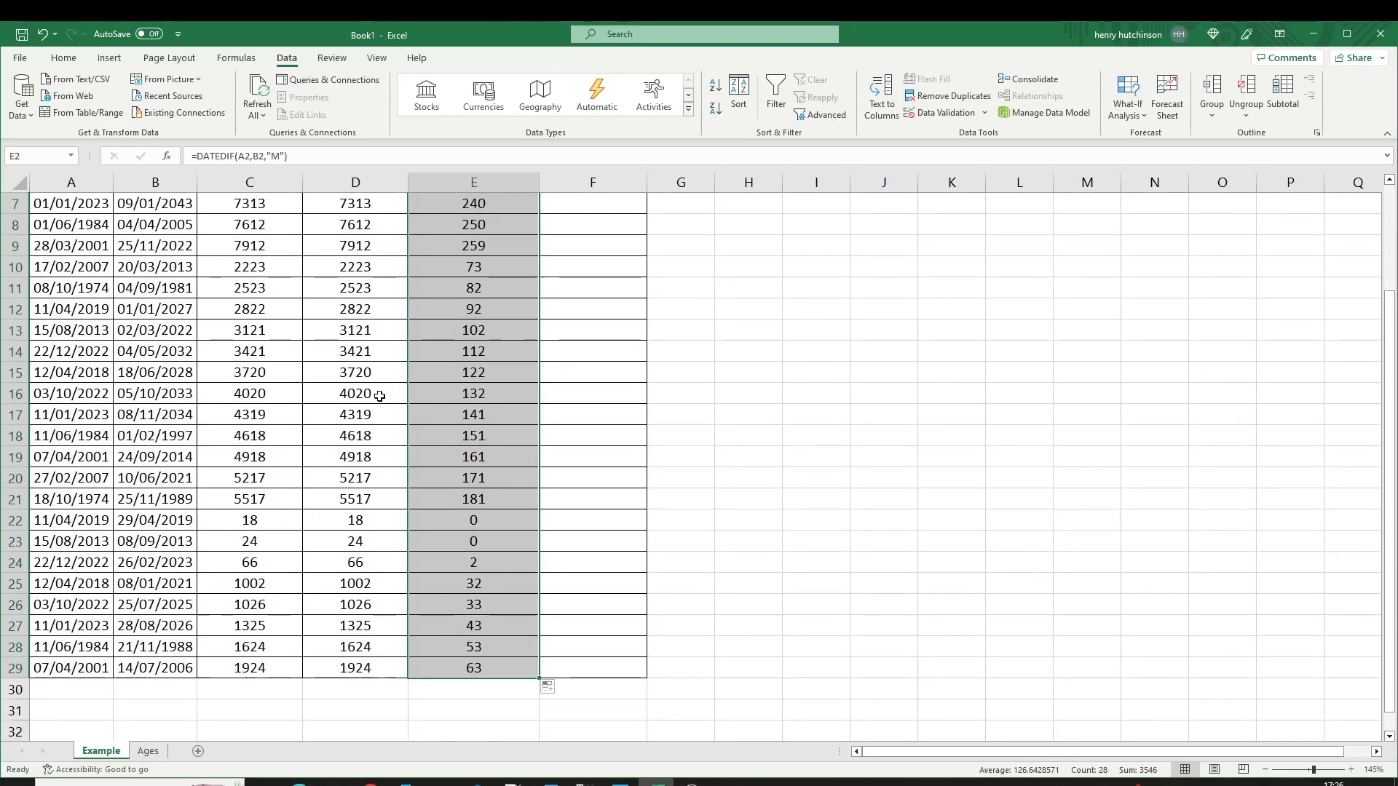
{"action": "scroll", "coordinate": [405, 379], "scroll_direction": "up", "scroll_amount": 2}
{"action": "left_click", "coordinate": [584, 223]}
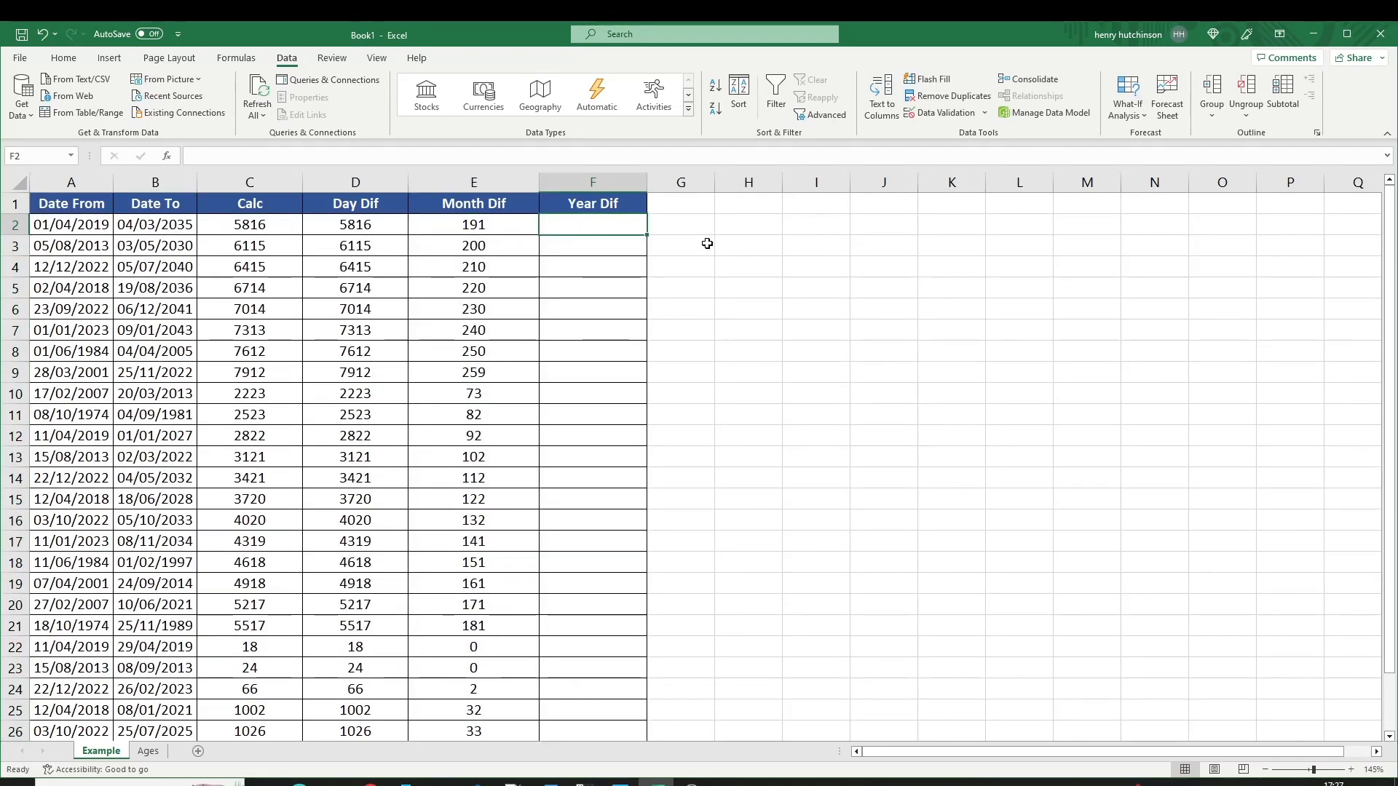
Enter =DATEDIF(A2,B2,"Y") in F2 and copy it down the Year Dif column.
{"action": "type", "text": "=da"}
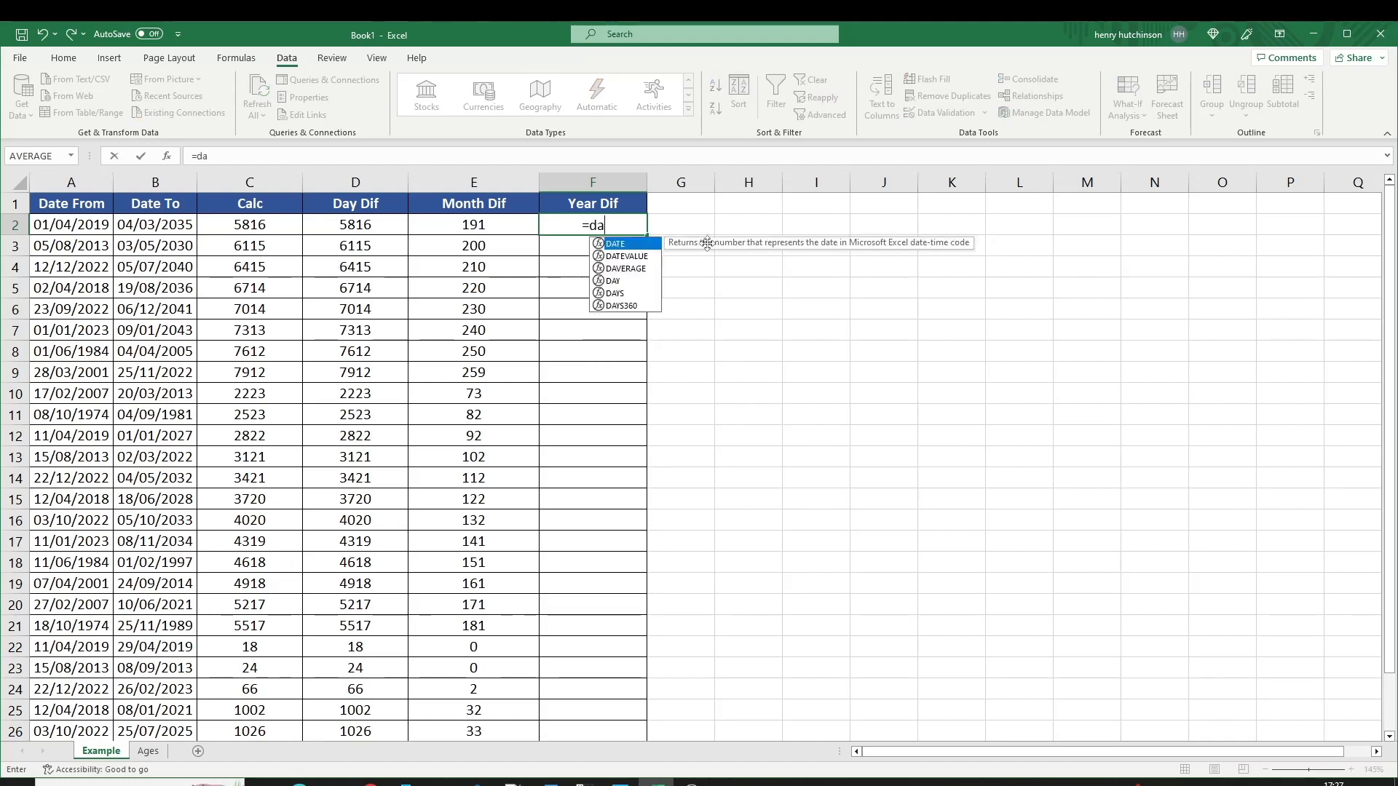
{"action": "type", "text": "tedif("}
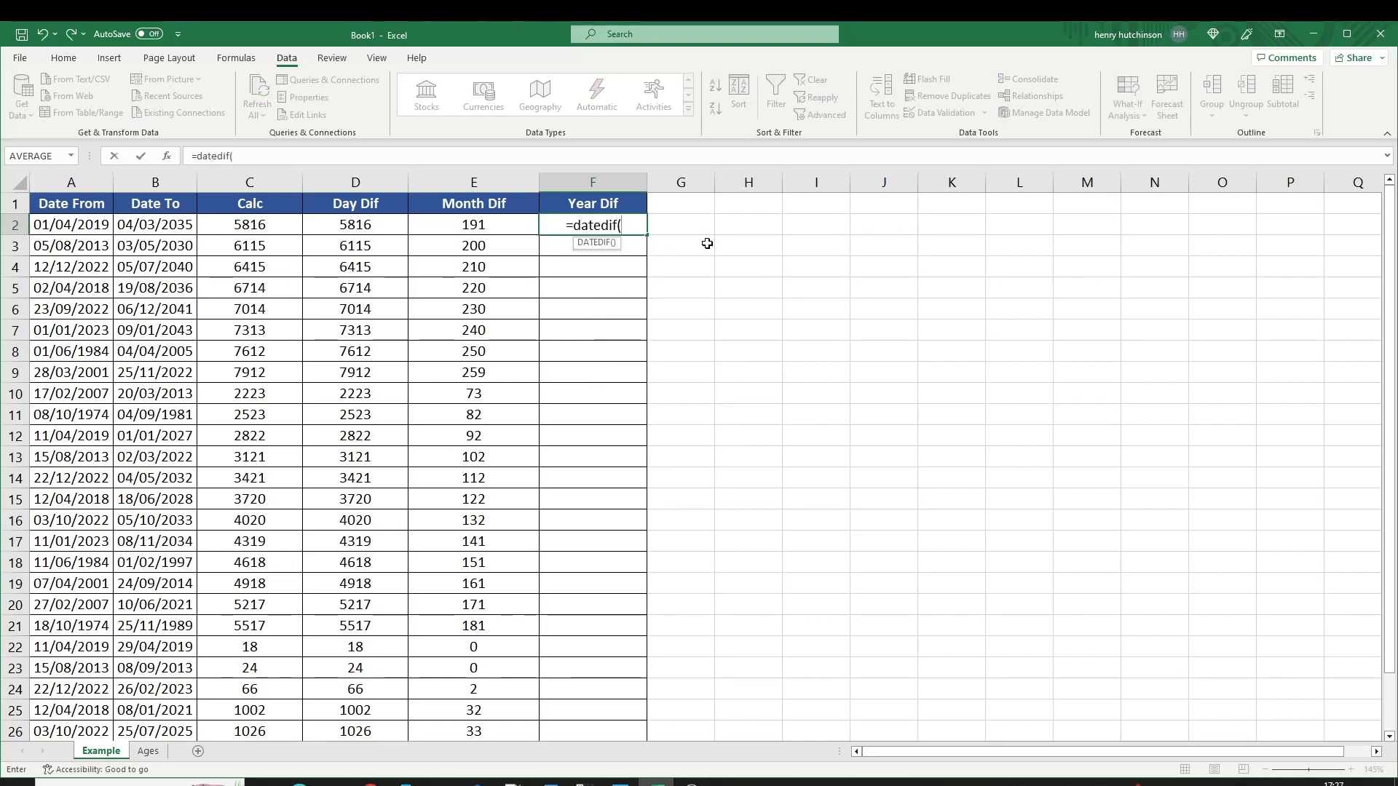
{"action": "left_click", "coordinate": [60, 217]}
{"action": "type", "text": ","}
{"action": "left_click", "coordinate": [146, 229]}
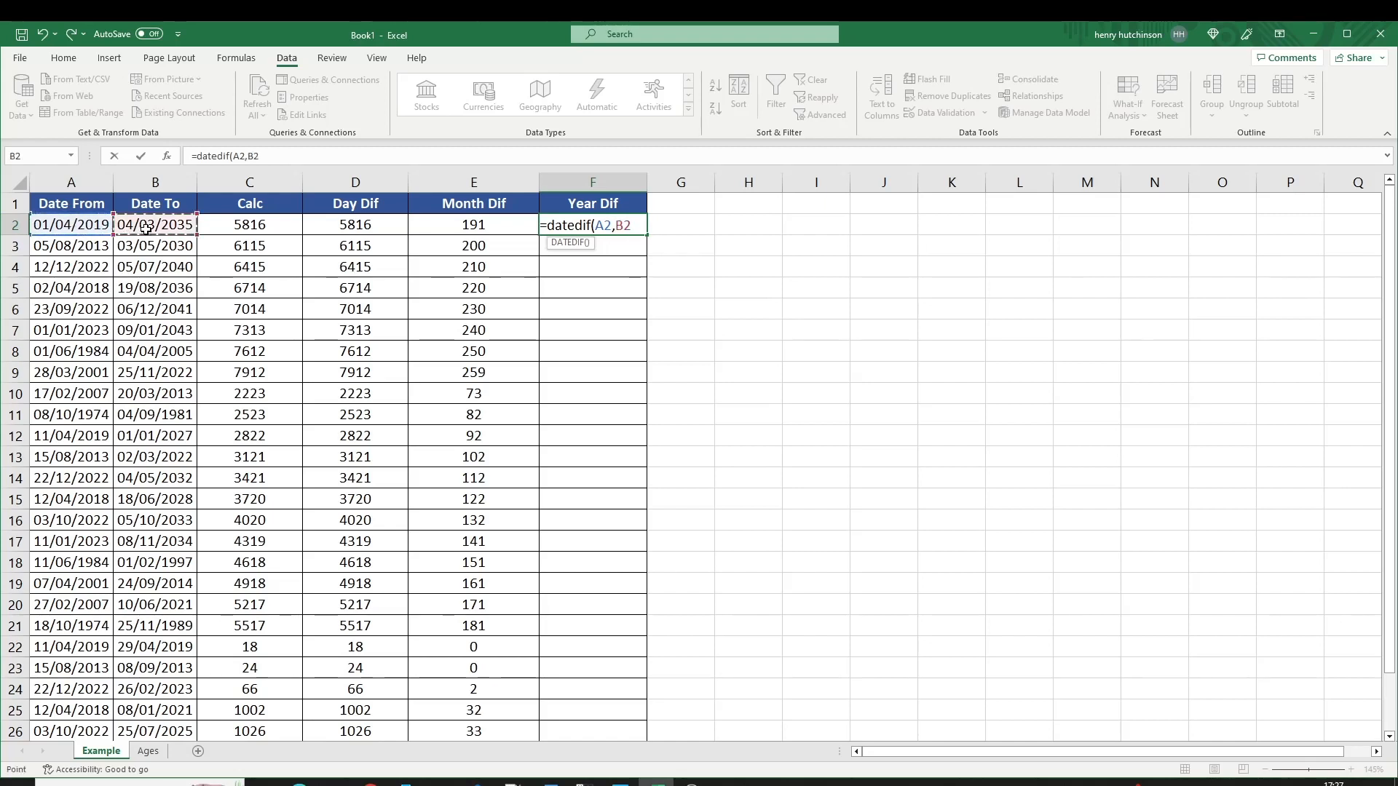
{"action": "type", "text": ",\"Y\""}
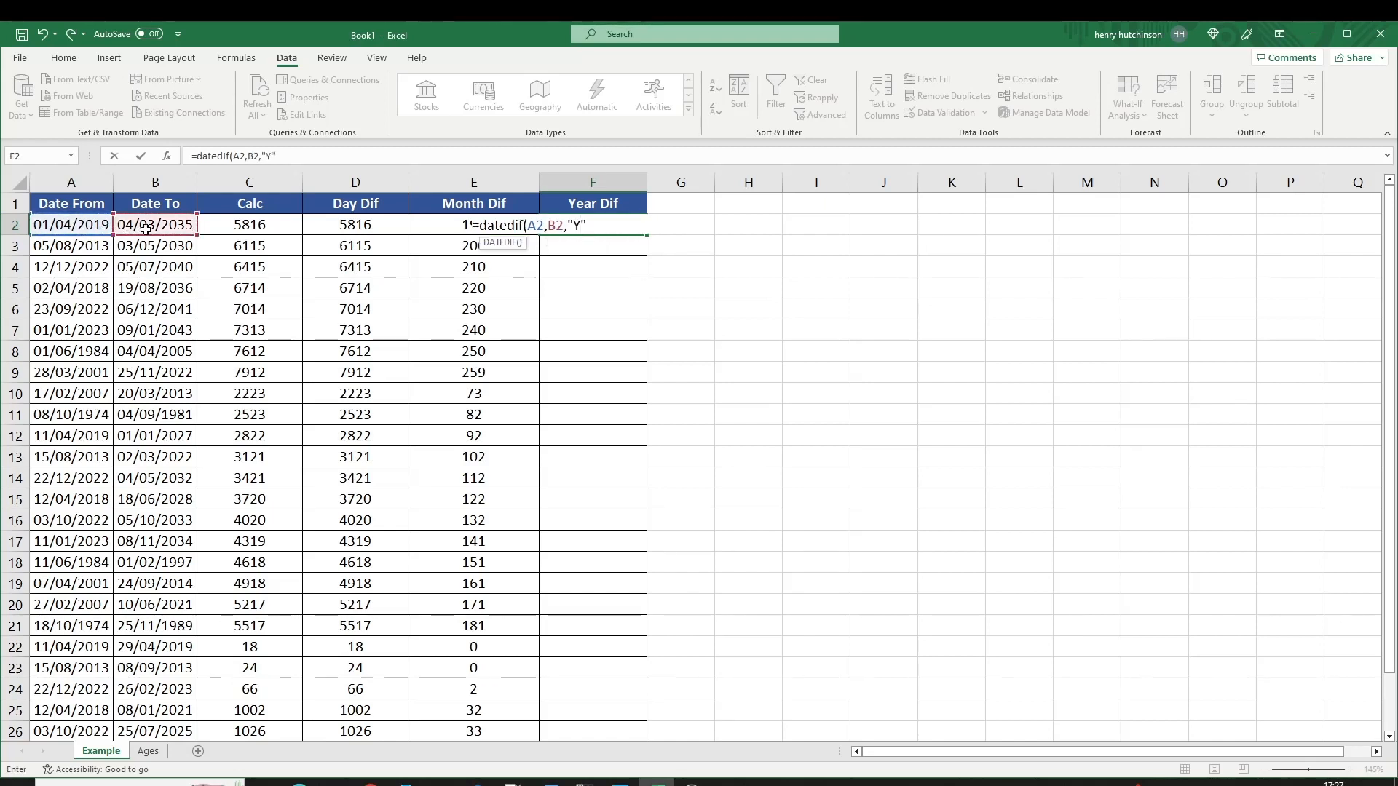
{"action": "type", "text": ")"}
{"action": "key", "text": "Return"}
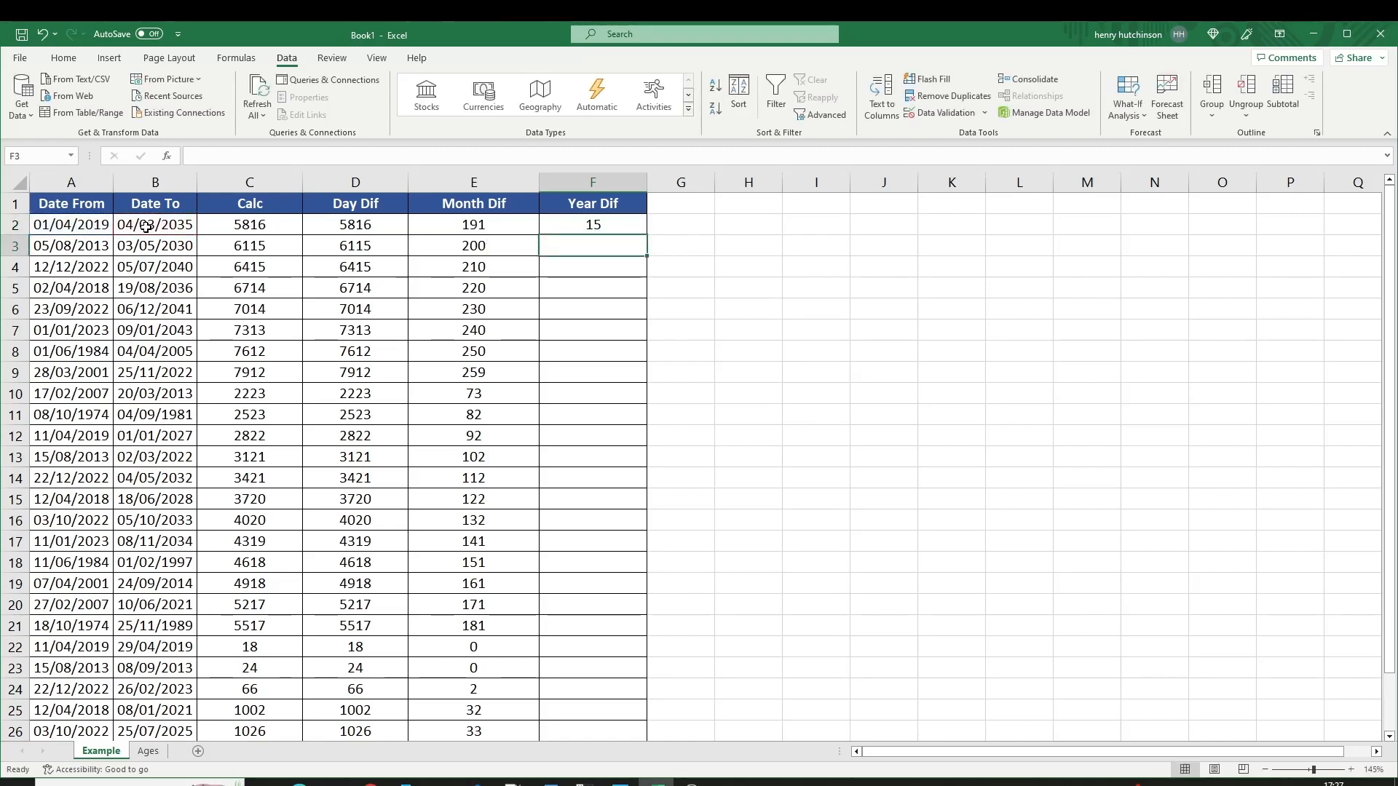
{"action": "left_click", "coordinate": [632, 228]}
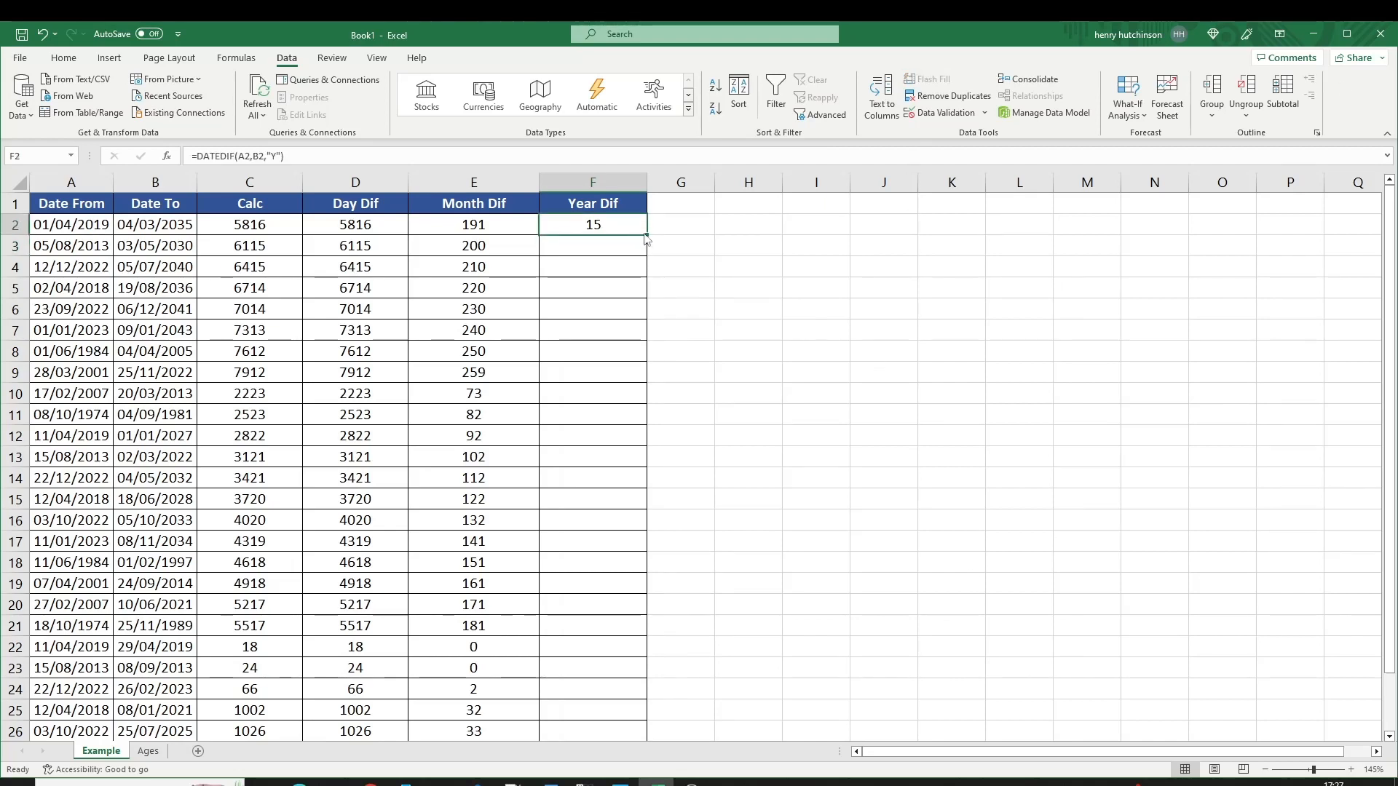
{"action": "double_click", "coordinate": [646, 236]}
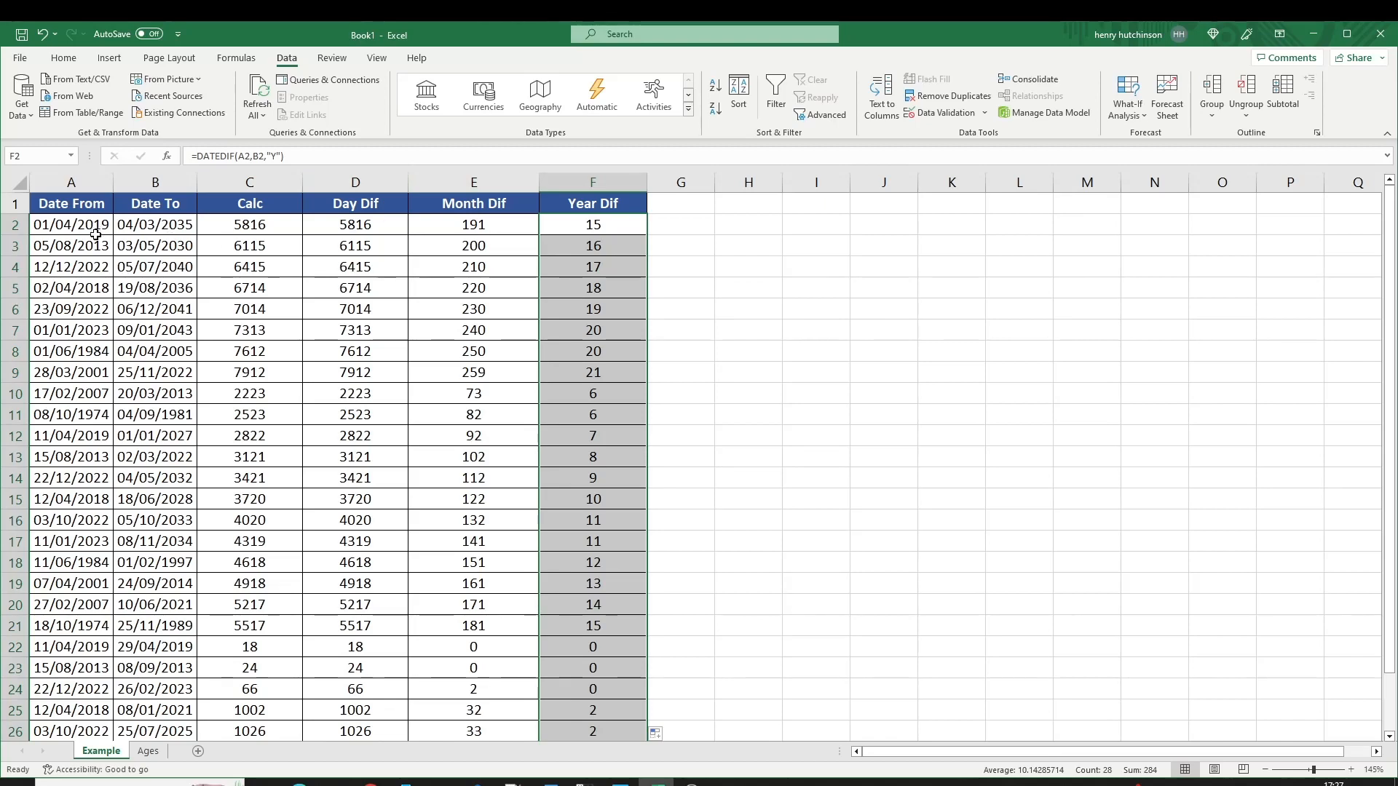
Verify the row 22 year result against its start and end dates.
{"action": "left_click", "coordinate": [559, 248]}
{"action": "scroll", "coordinate": [597, 328], "scroll_direction": "down", "scroll_amount": 2}
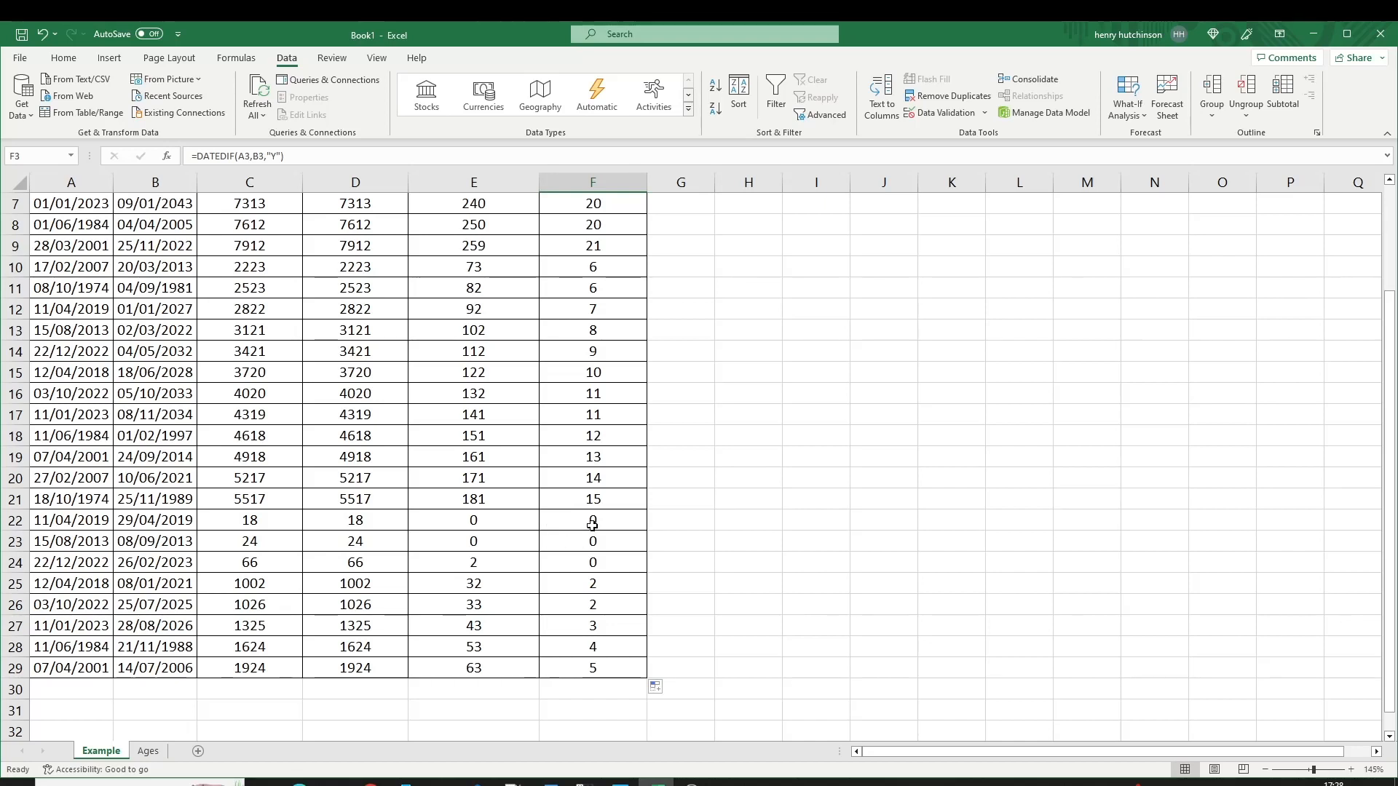
{"action": "left_click", "coordinate": [592, 524]}
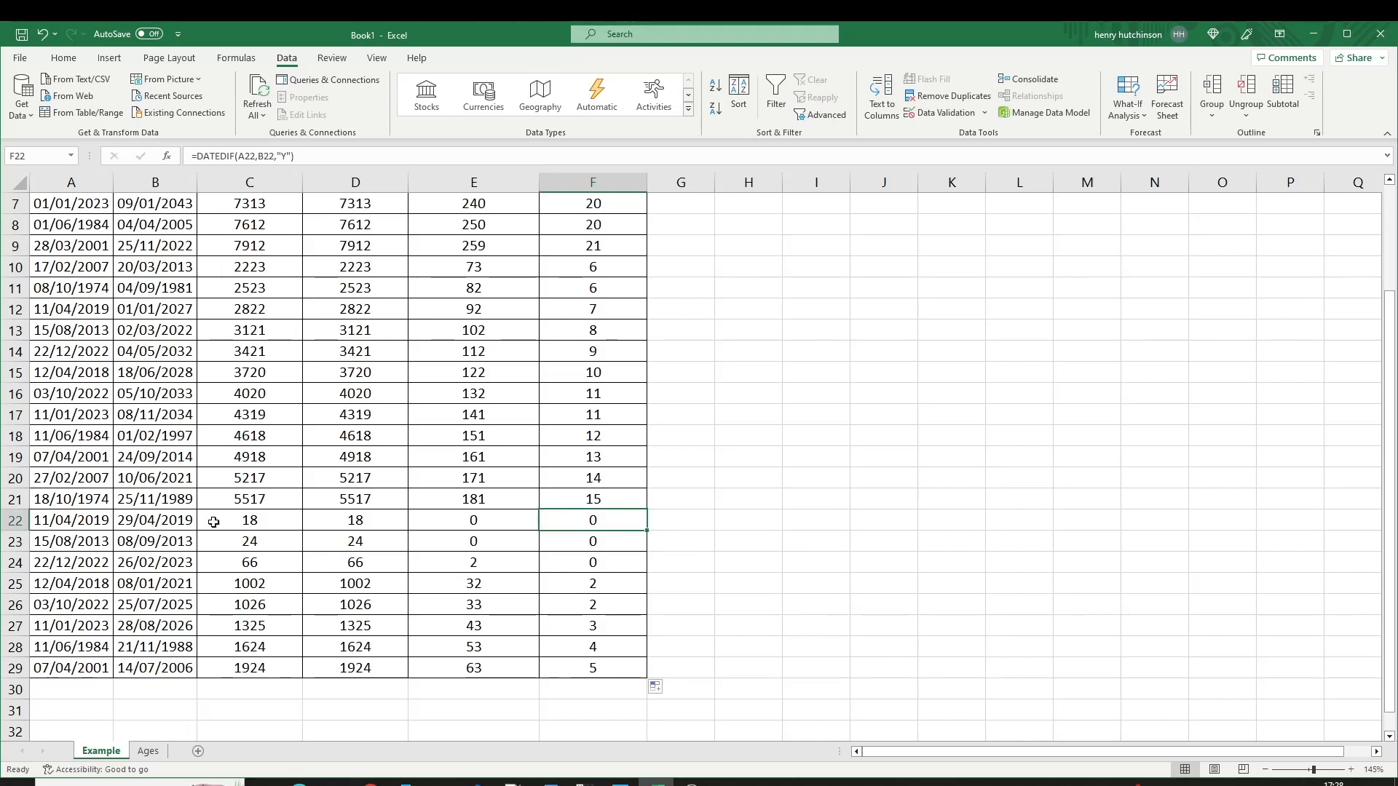
{"action": "left_click", "coordinate": [93, 520]}
{"action": "left_click", "coordinate": [153, 522]}
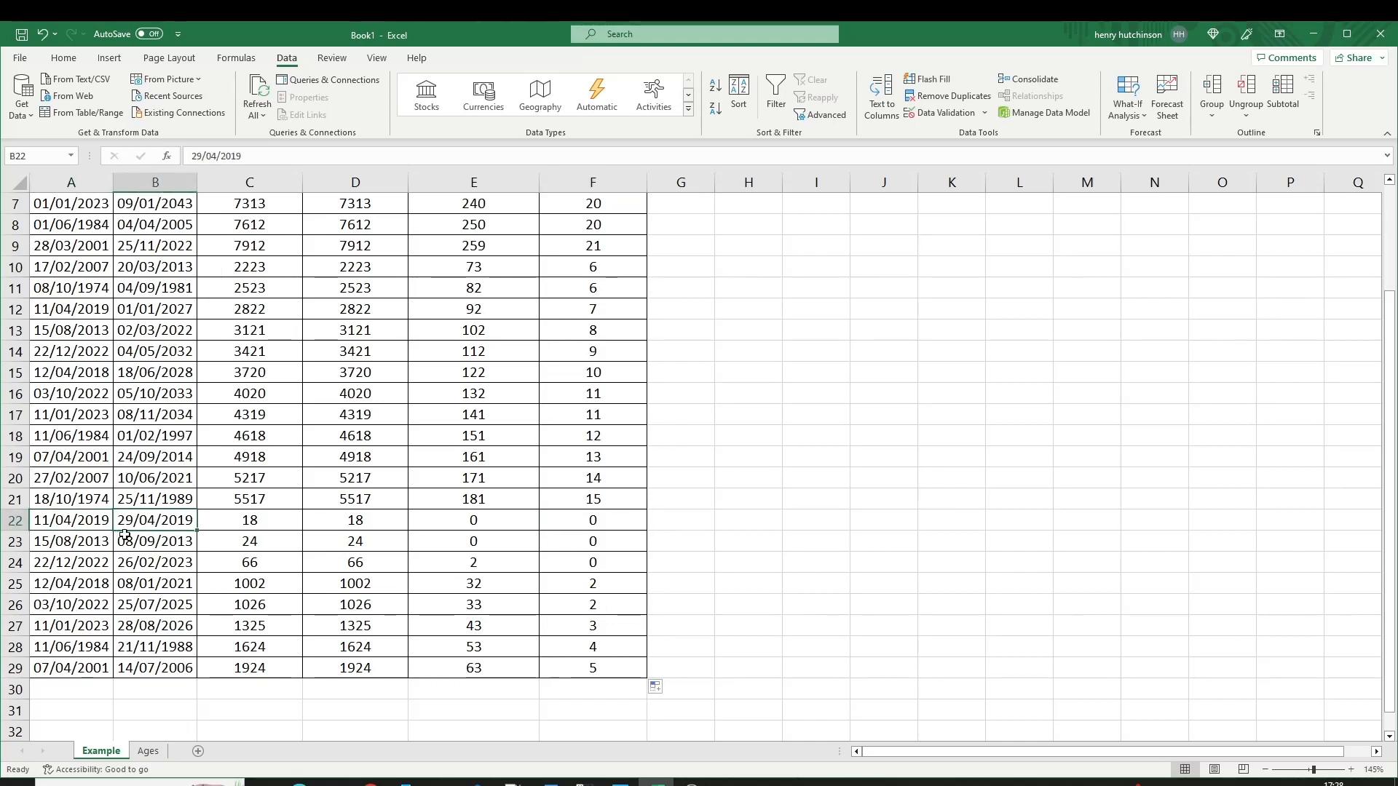
{"action": "left_click", "coordinate": [613, 522]}
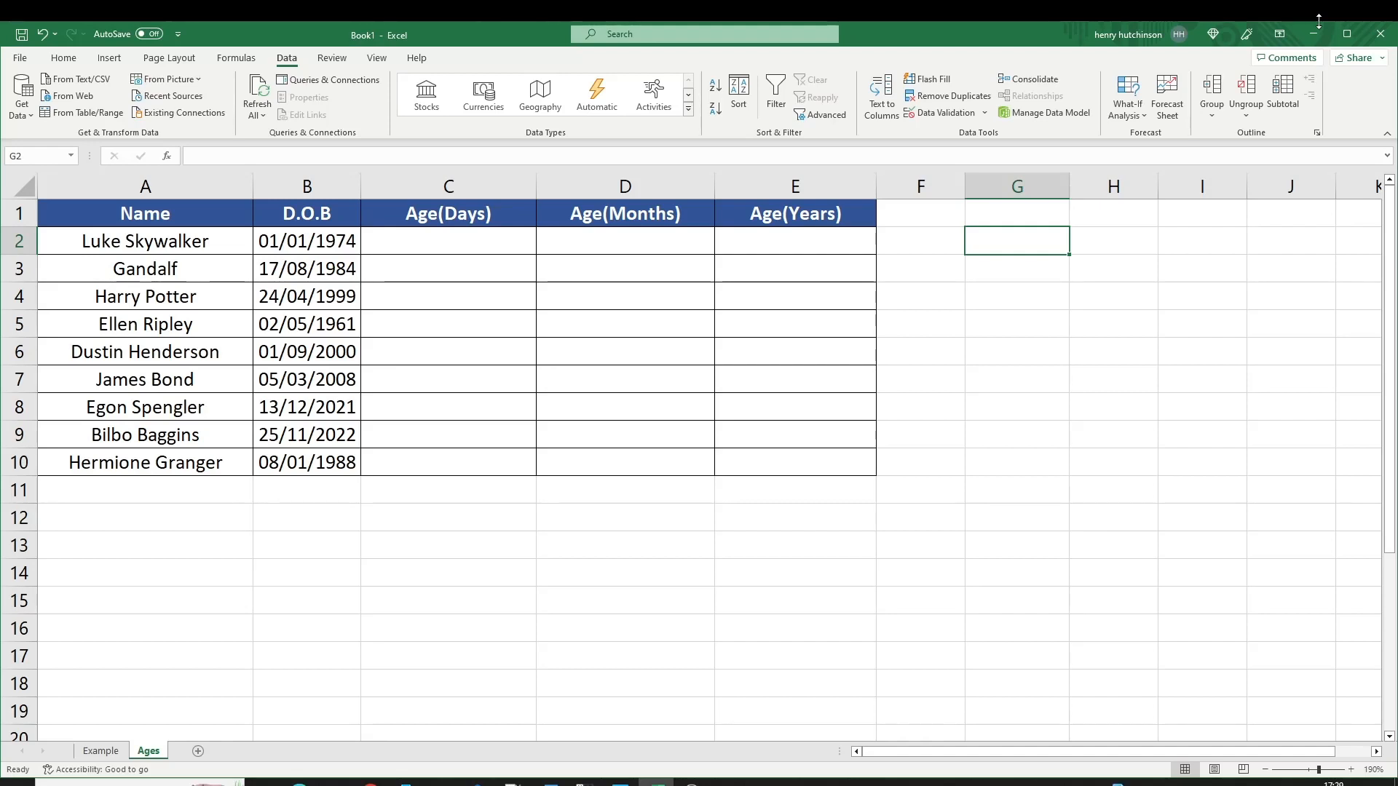
{"action": "key", "text": "Left"}
{"action": "key", "text": "Left"}
{"action": "key", "text": "Left"}
{"action": "key", "text": "Left"}
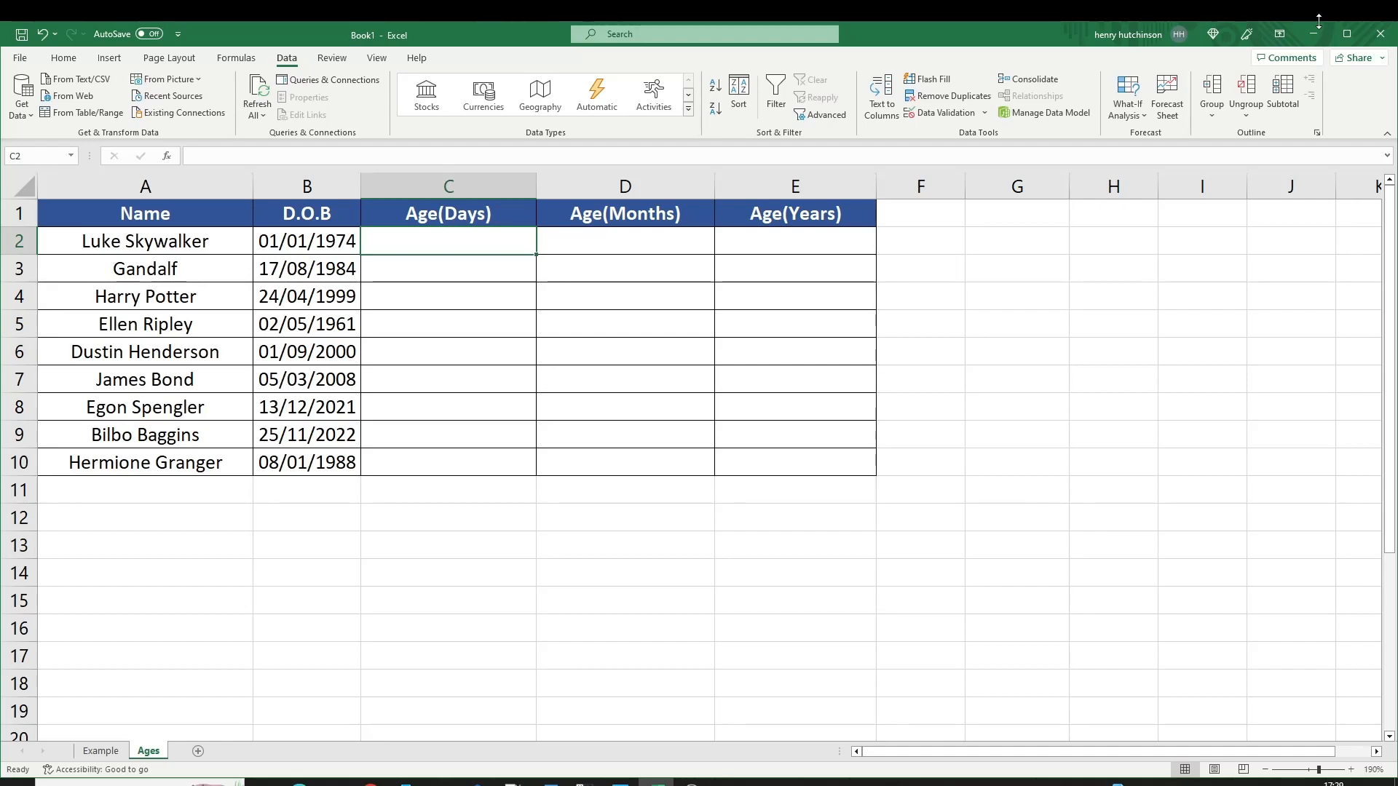
{"action": "key", "text": "Right"}
{"action": "key", "text": "Right"}
{"action": "key", "text": "Right"}
{"action": "key", "text": "Right"}
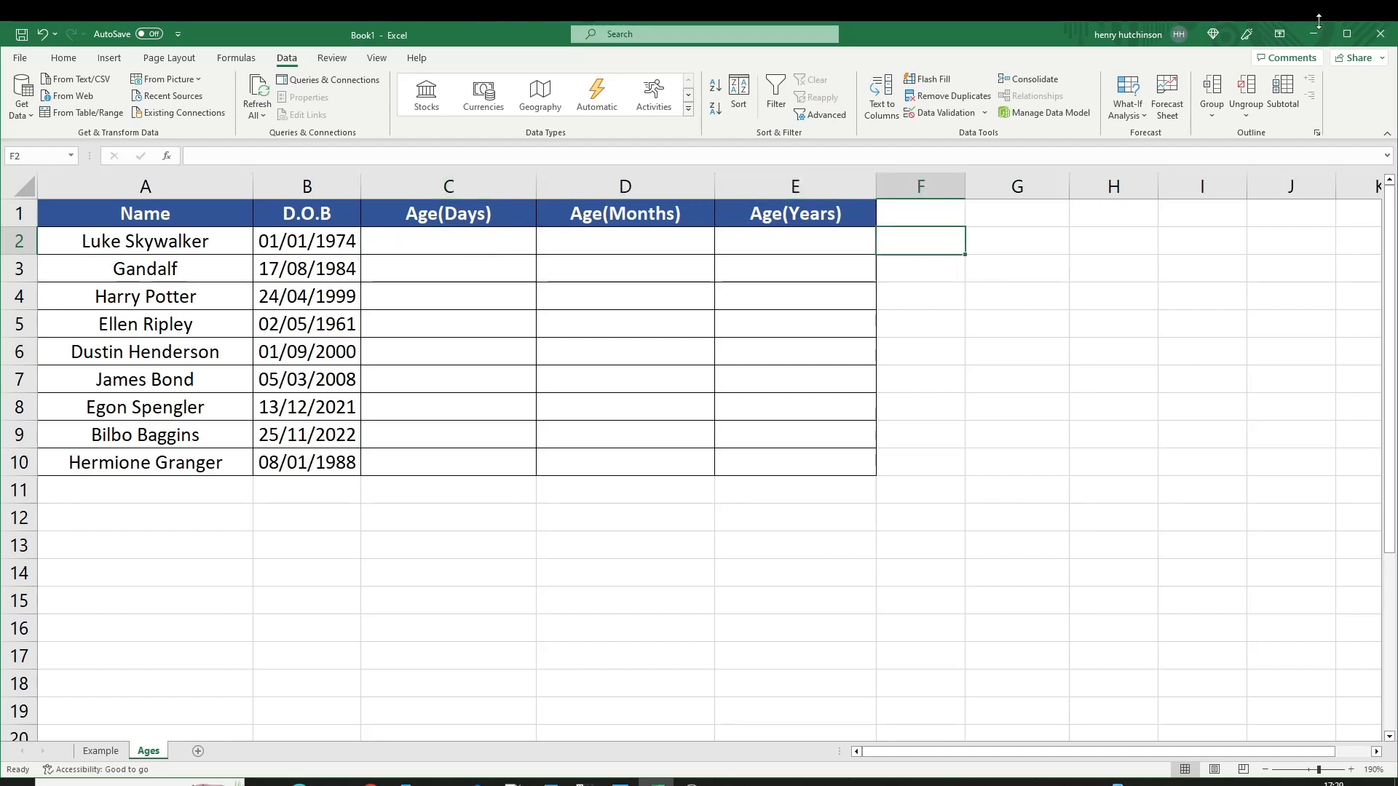
{"action": "type", "text": "="}
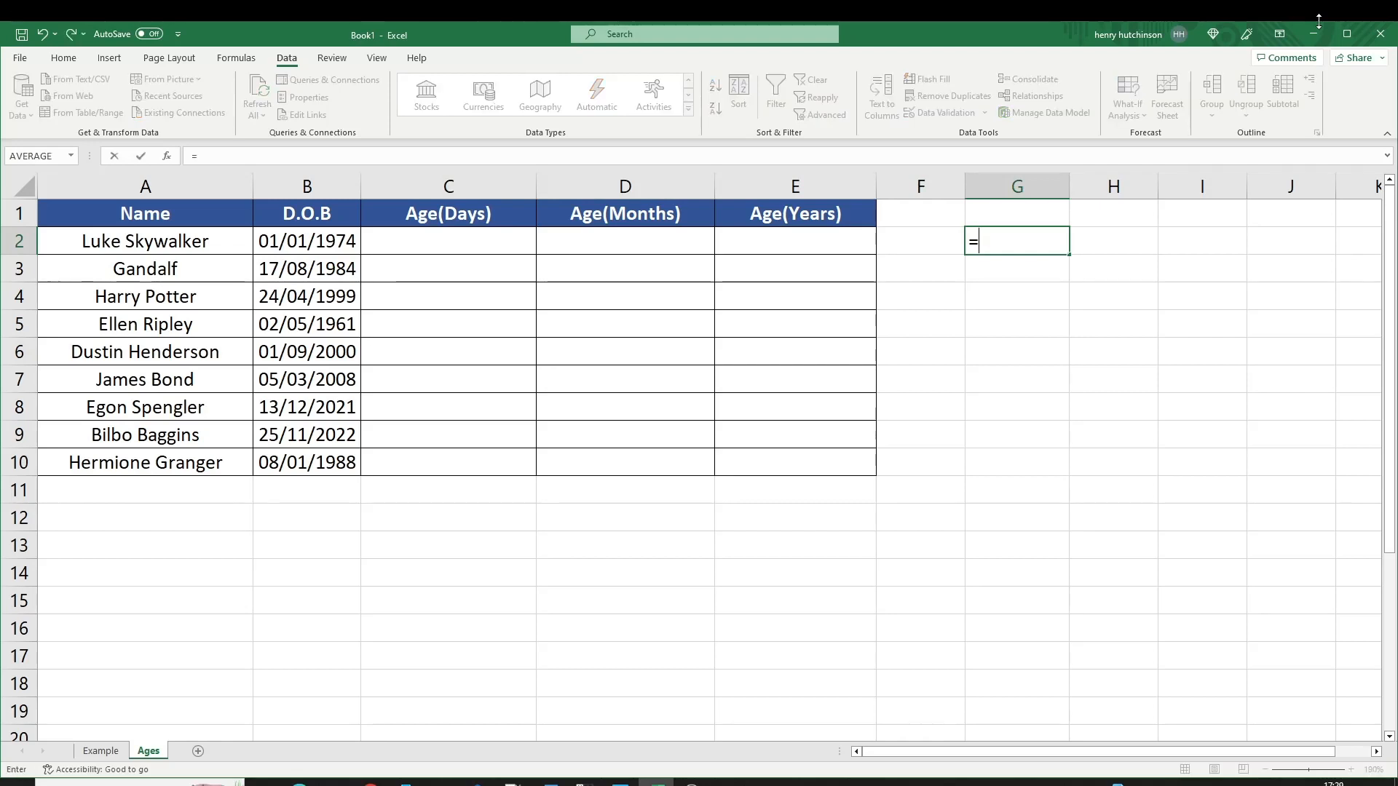
{"action": "type", "text": "t"}
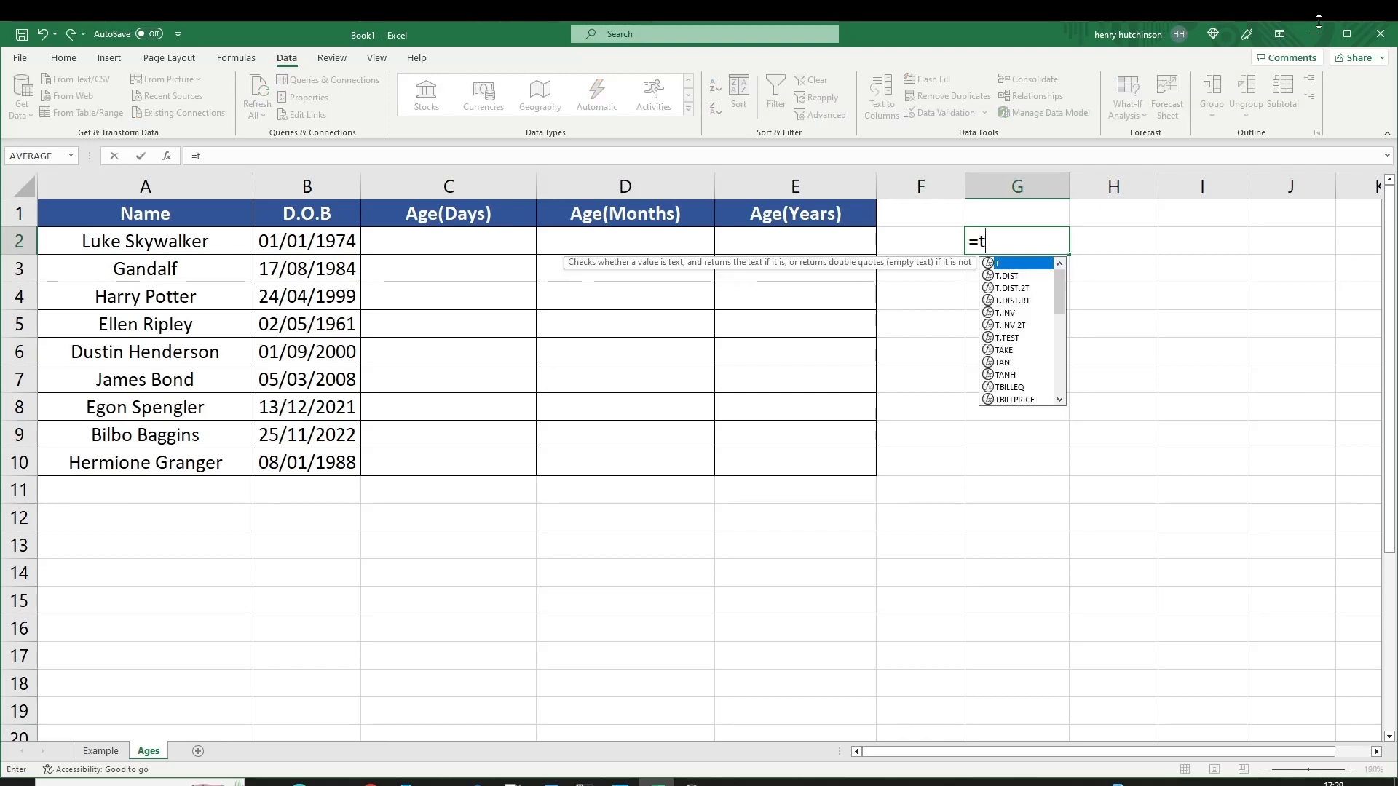
{"action": "type", "text": "oday()"}
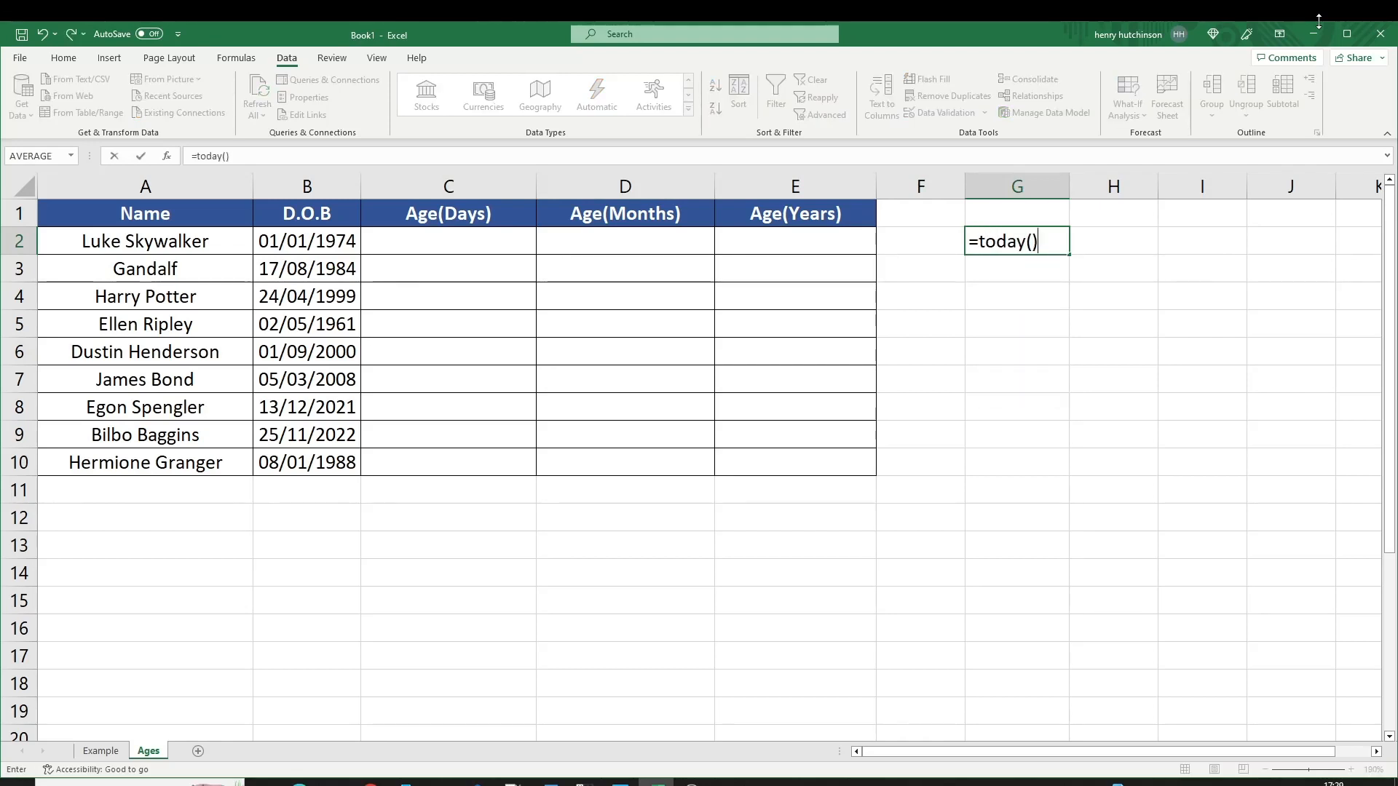
{"action": "key", "text": "Return"}
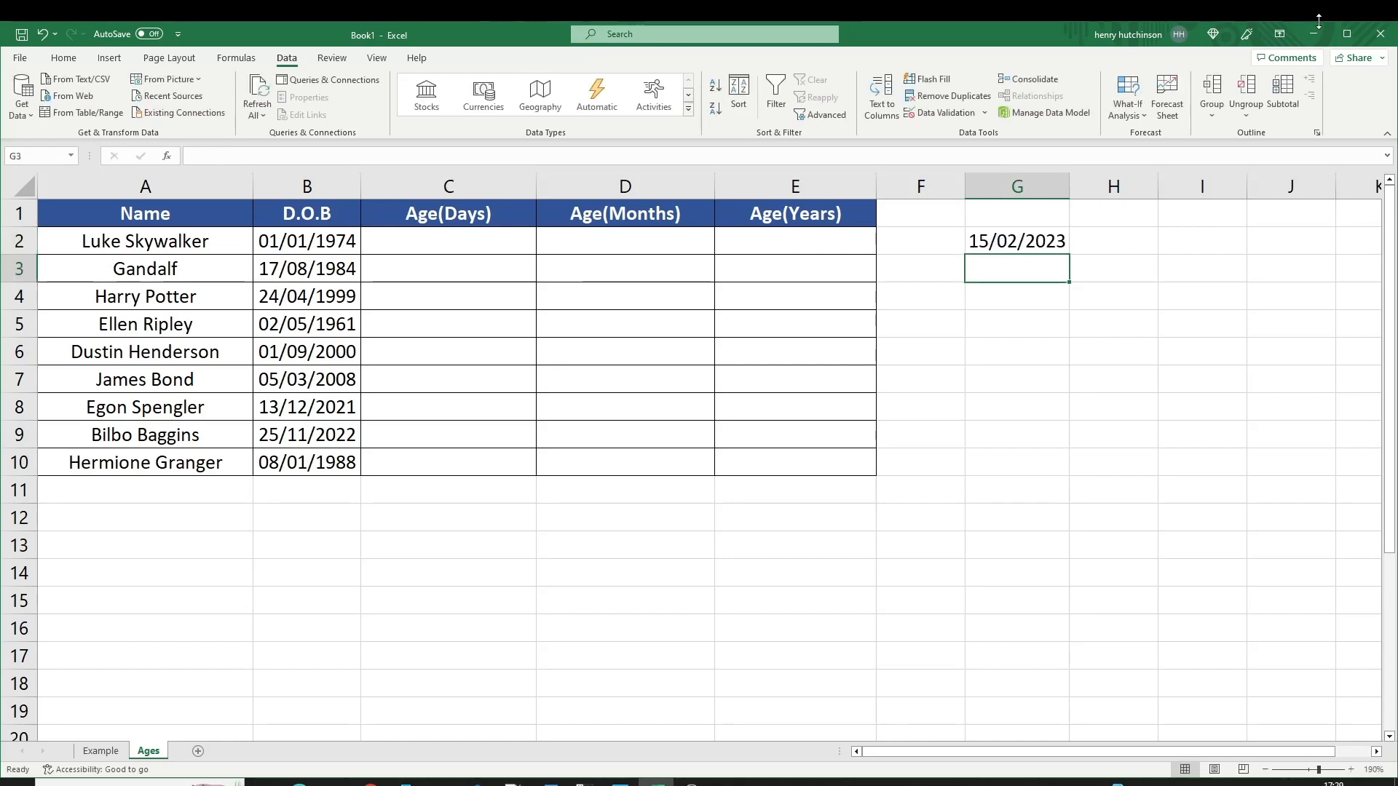
{"action": "key", "text": "Up"}
{"action": "key", "text": "Return"}
{"action": "key", "text": "Up"}
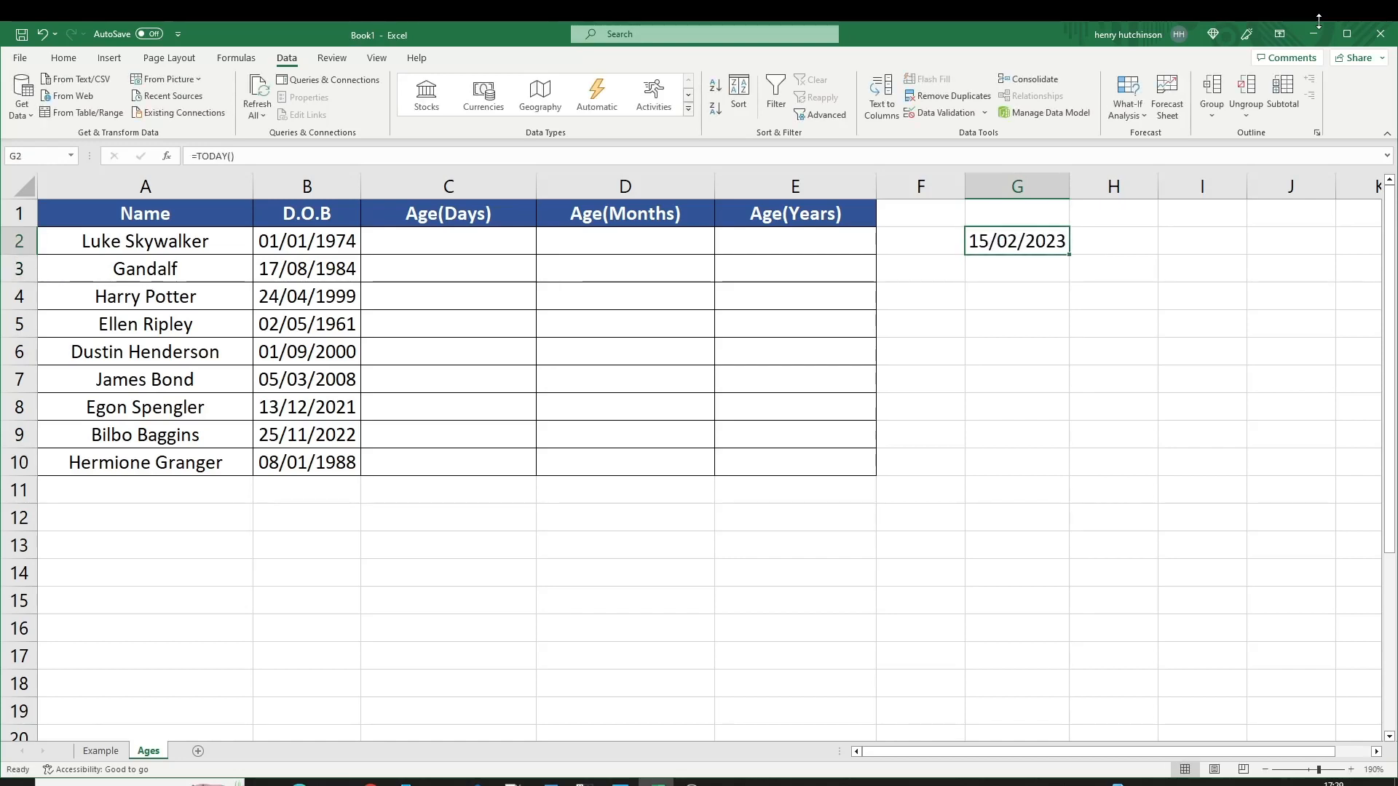
{"action": "key", "text": "Delete"}
{"action": "key", "text": "Left"}
{"action": "key", "text": "Left"}
{"action": "key", "text": "Left"}
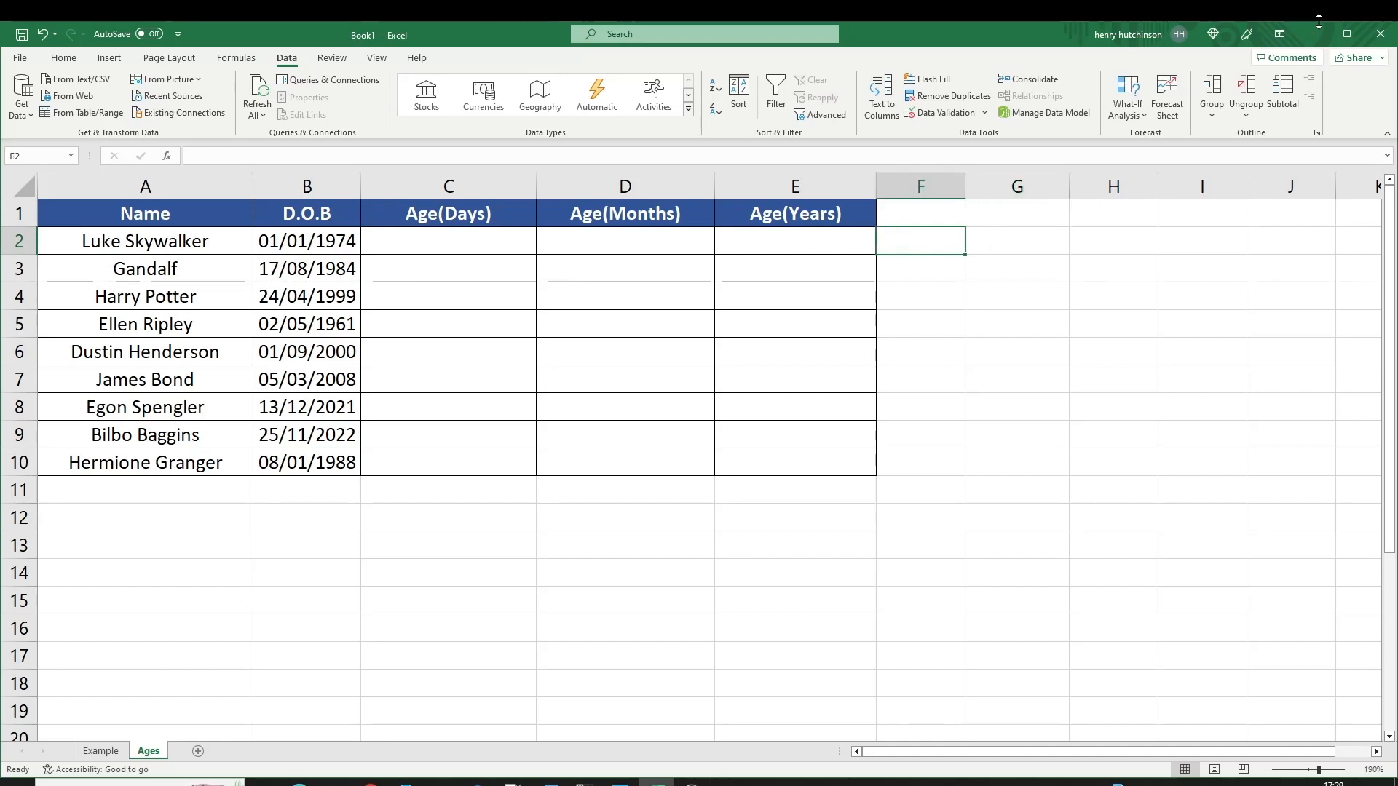
{"action": "key", "text": "Left"}
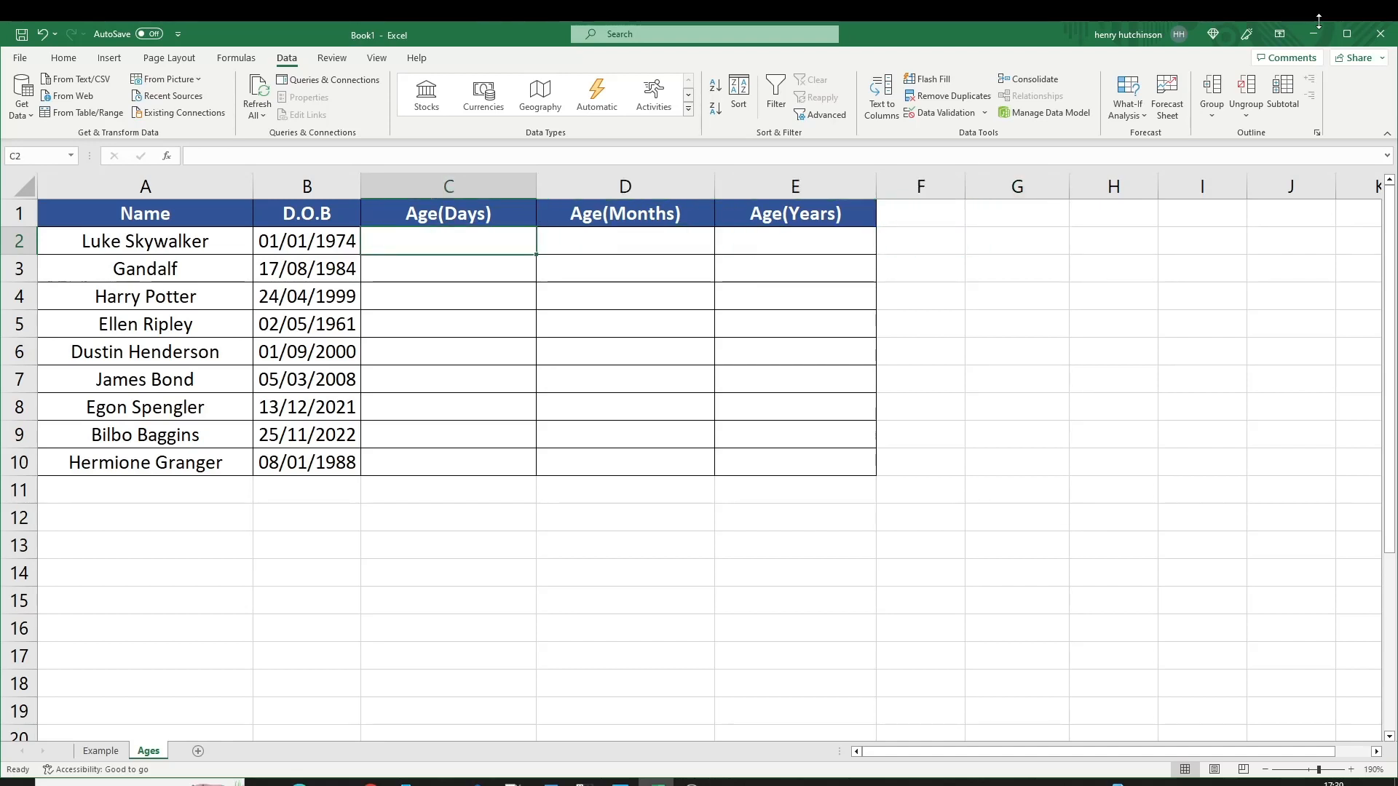
Enter =DATEDIF(B2,TODAY(),"D") in C2 and drag it down to C10, giving ages like 17942.
{"action": "type", "text": "=date"}
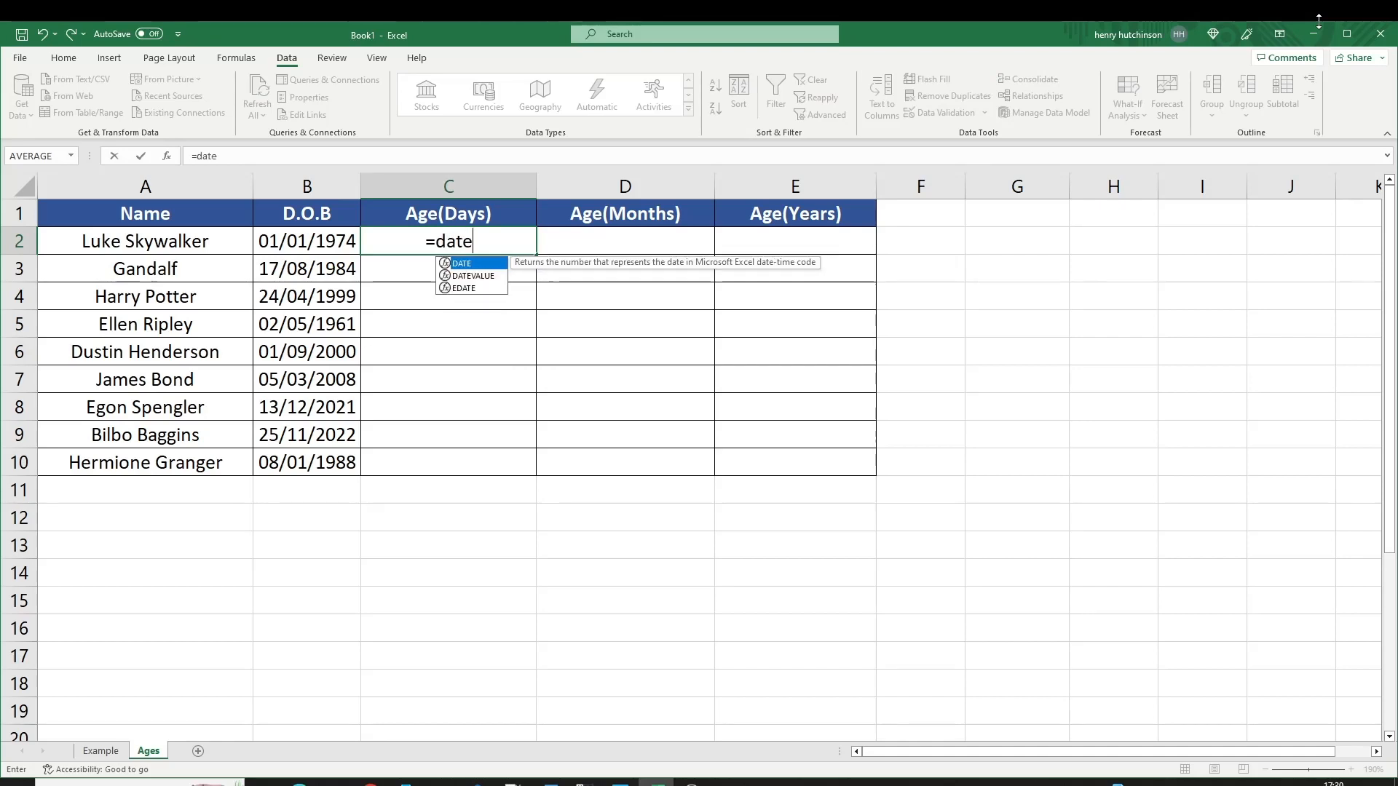
{"action": "type", "text": "dif("}
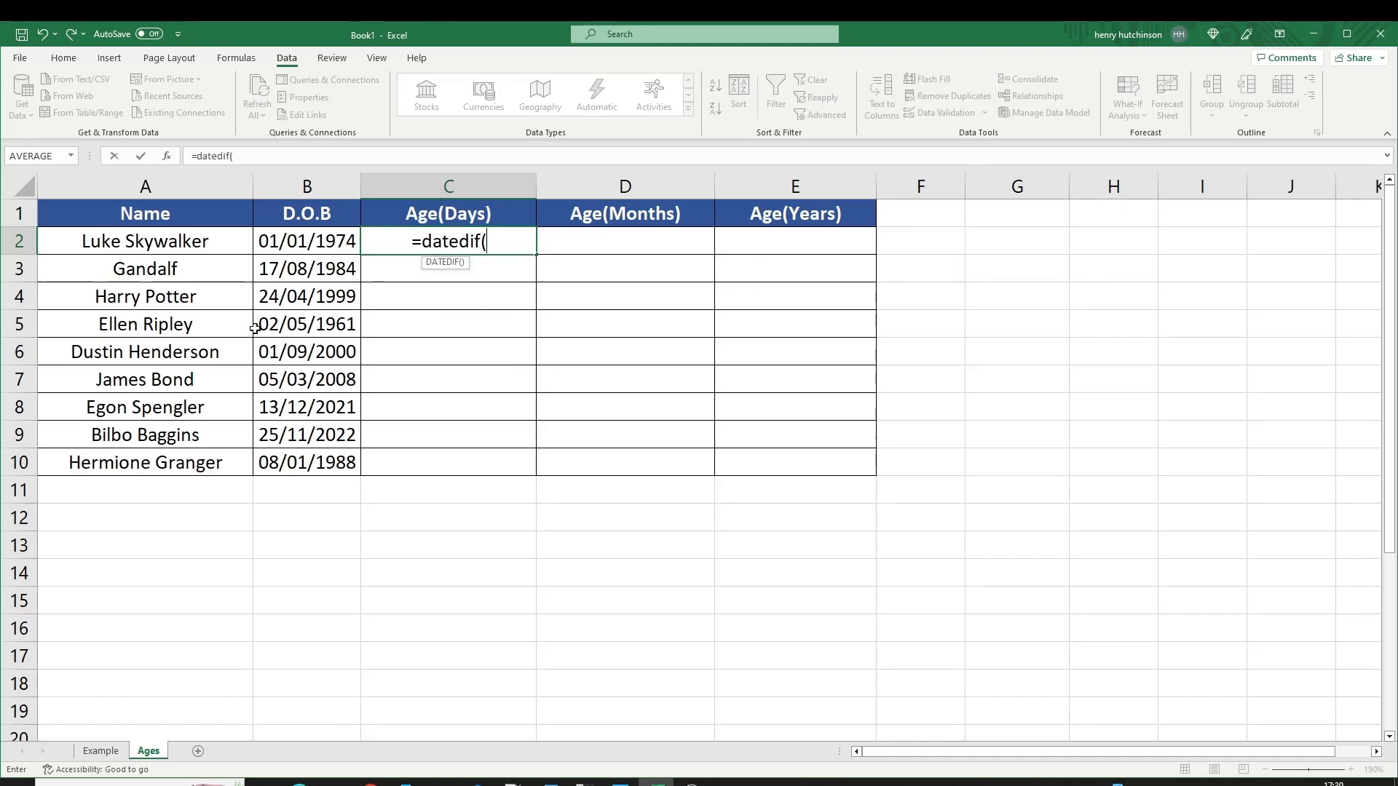
{"action": "left_click", "coordinate": [298, 243]}
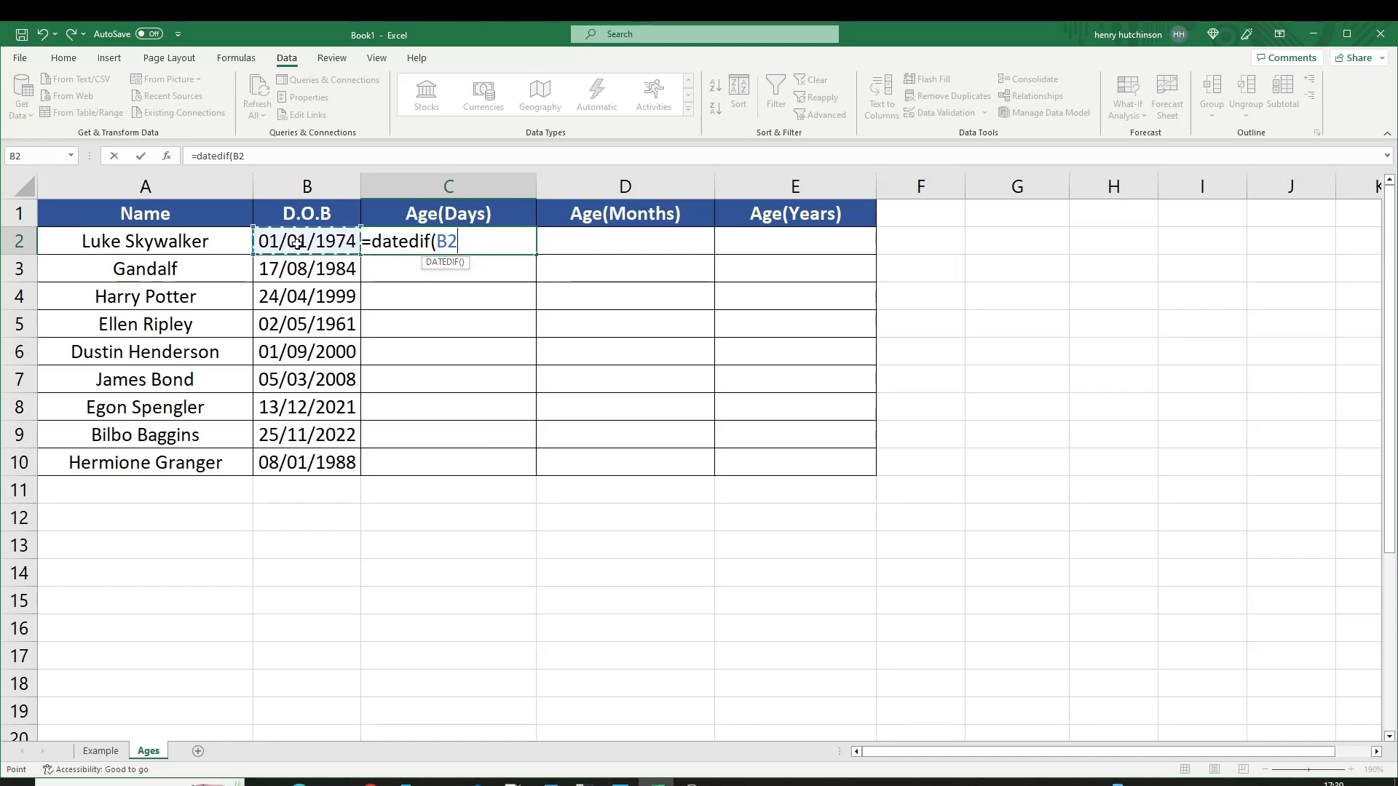
{"action": "type", "text": ","}
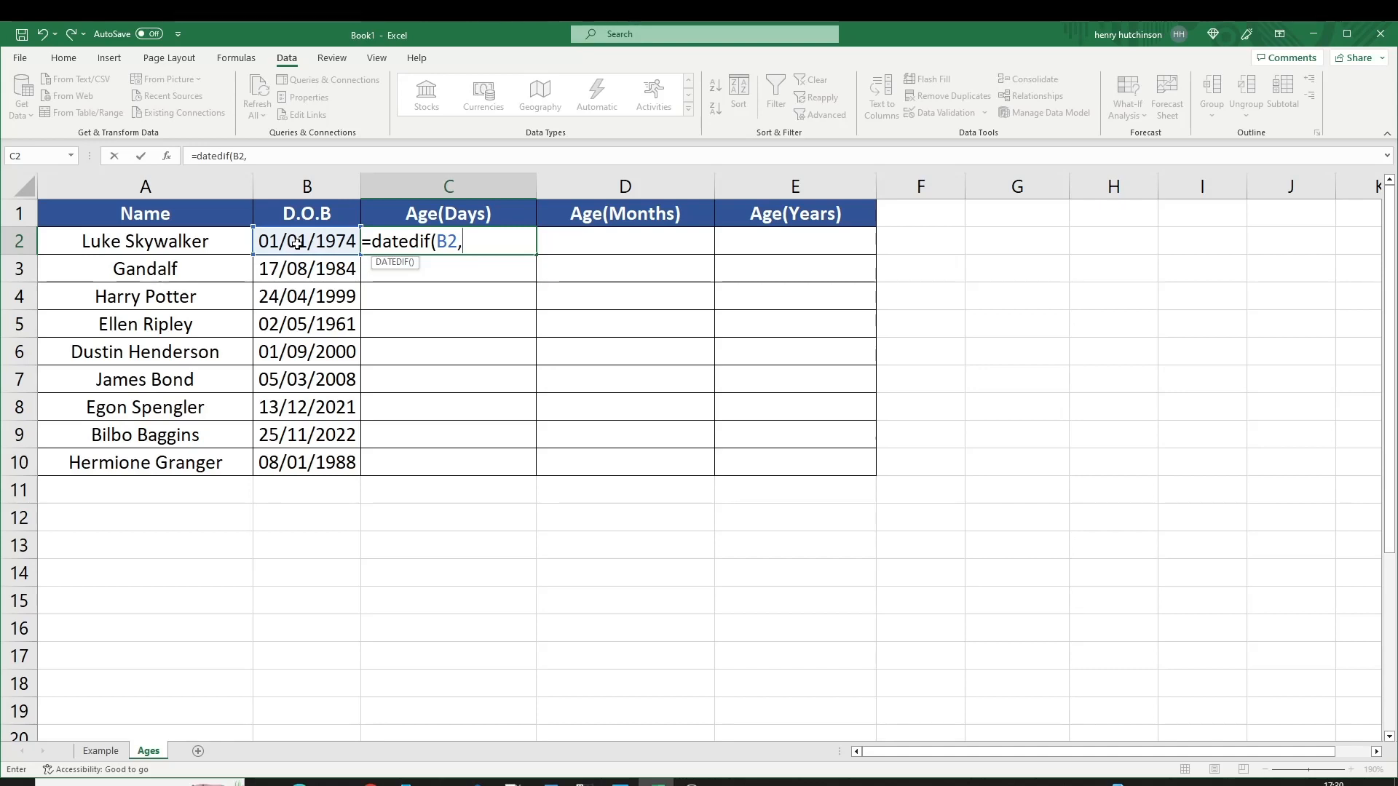
{"action": "type", "text": "today("}
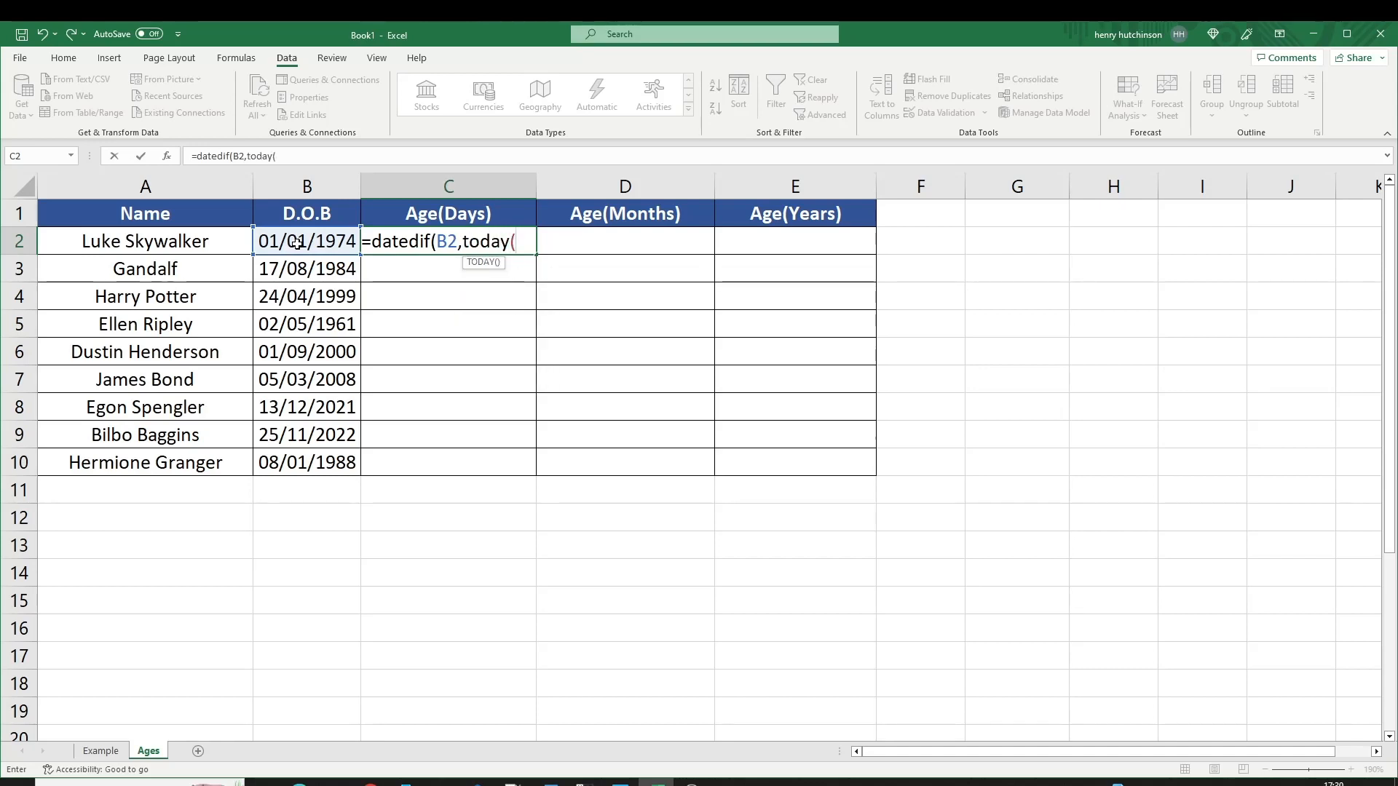
{"action": "type", "text": "),"}
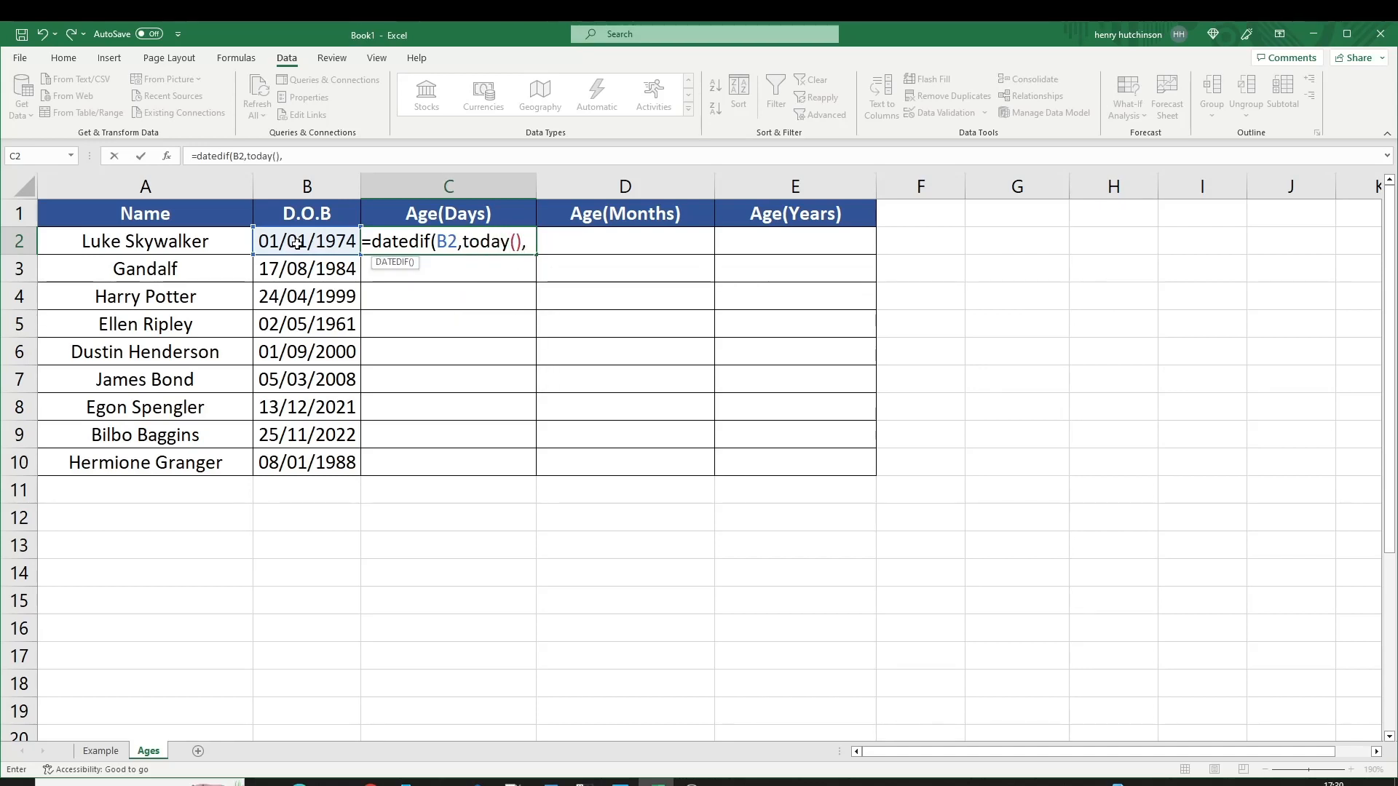
{"action": "type", "text": "\"D\""}
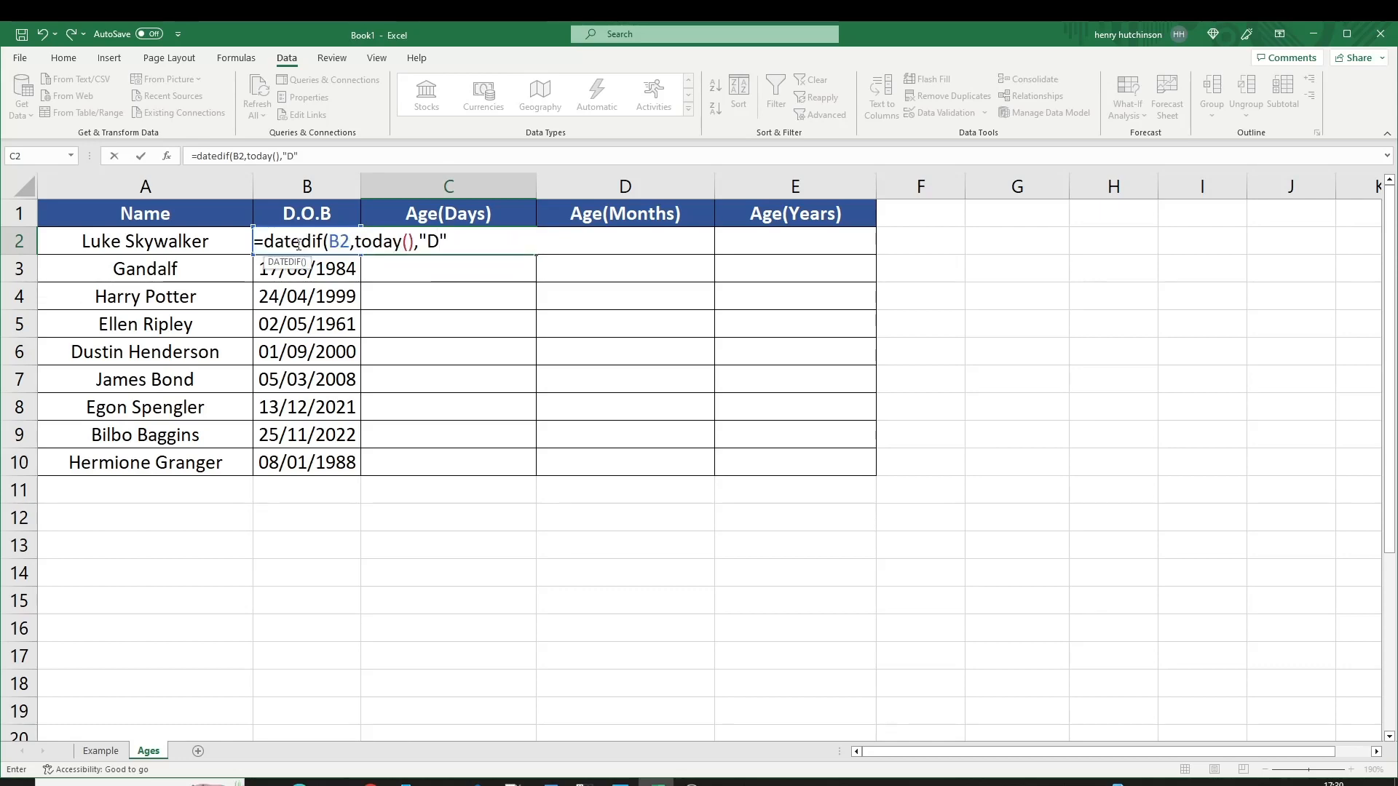
{"action": "type", "text": ")"}
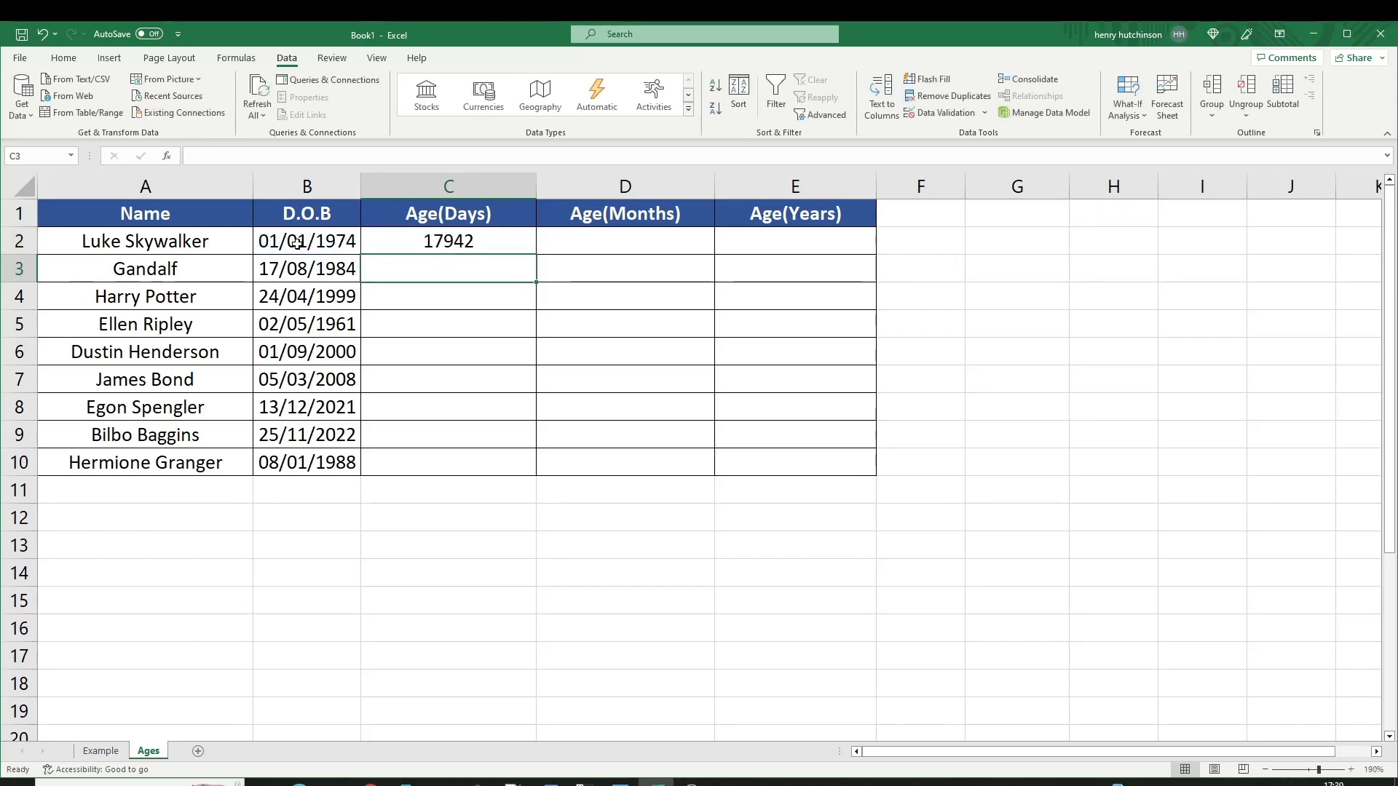
{"action": "left_click", "coordinate": [453, 240]}
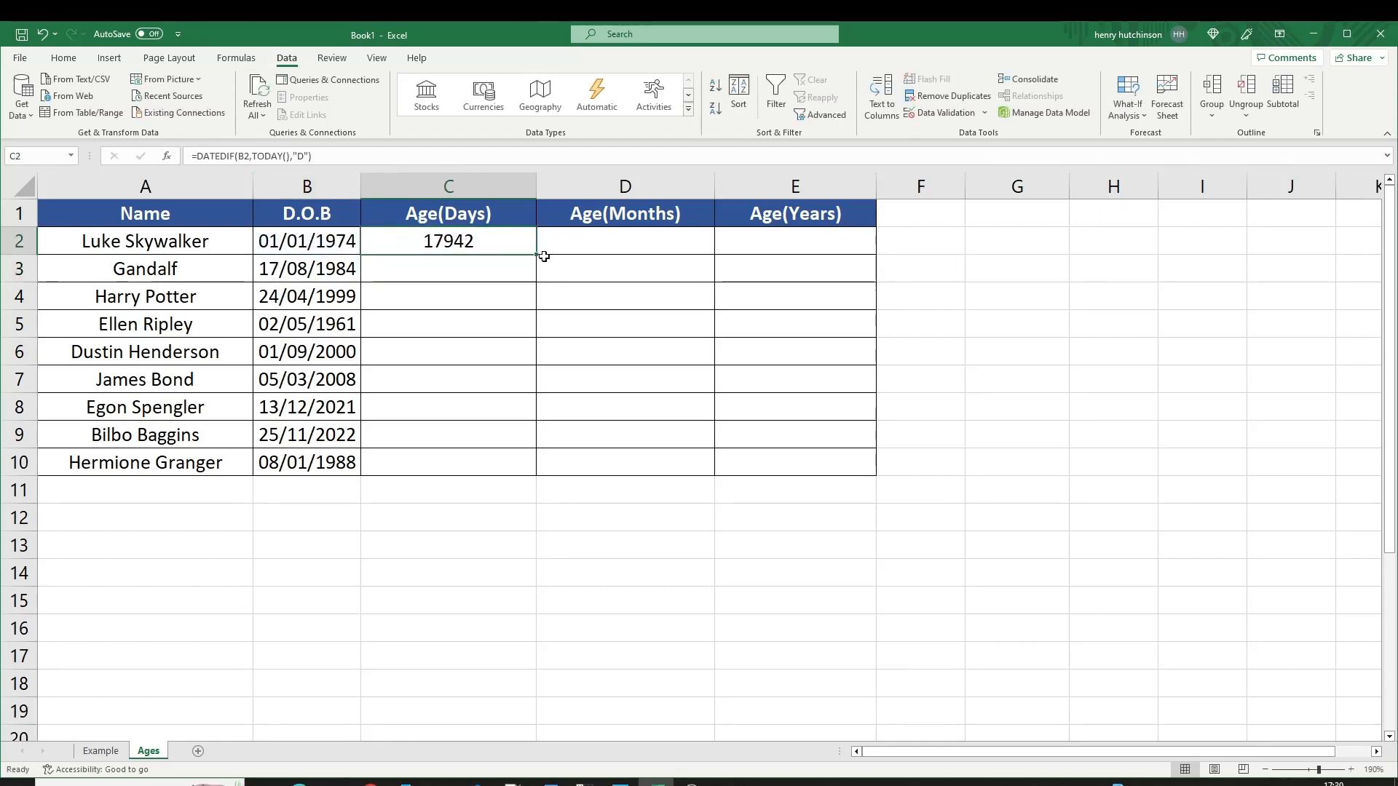
{"action": "left_click_drag", "start_coordinate": [538, 256], "coordinate": [540, 477]}
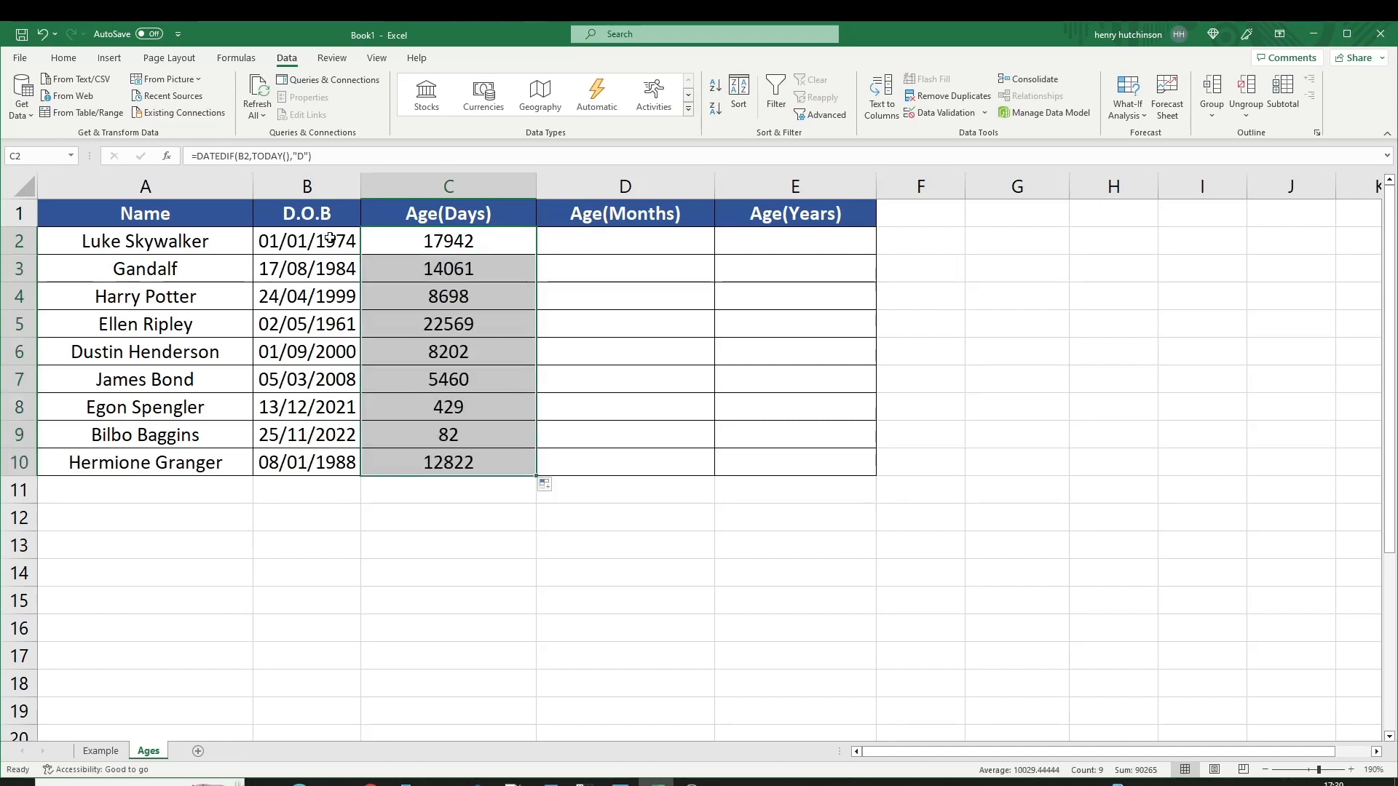
{"action": "left_click", "coordinate": [436, 245]}
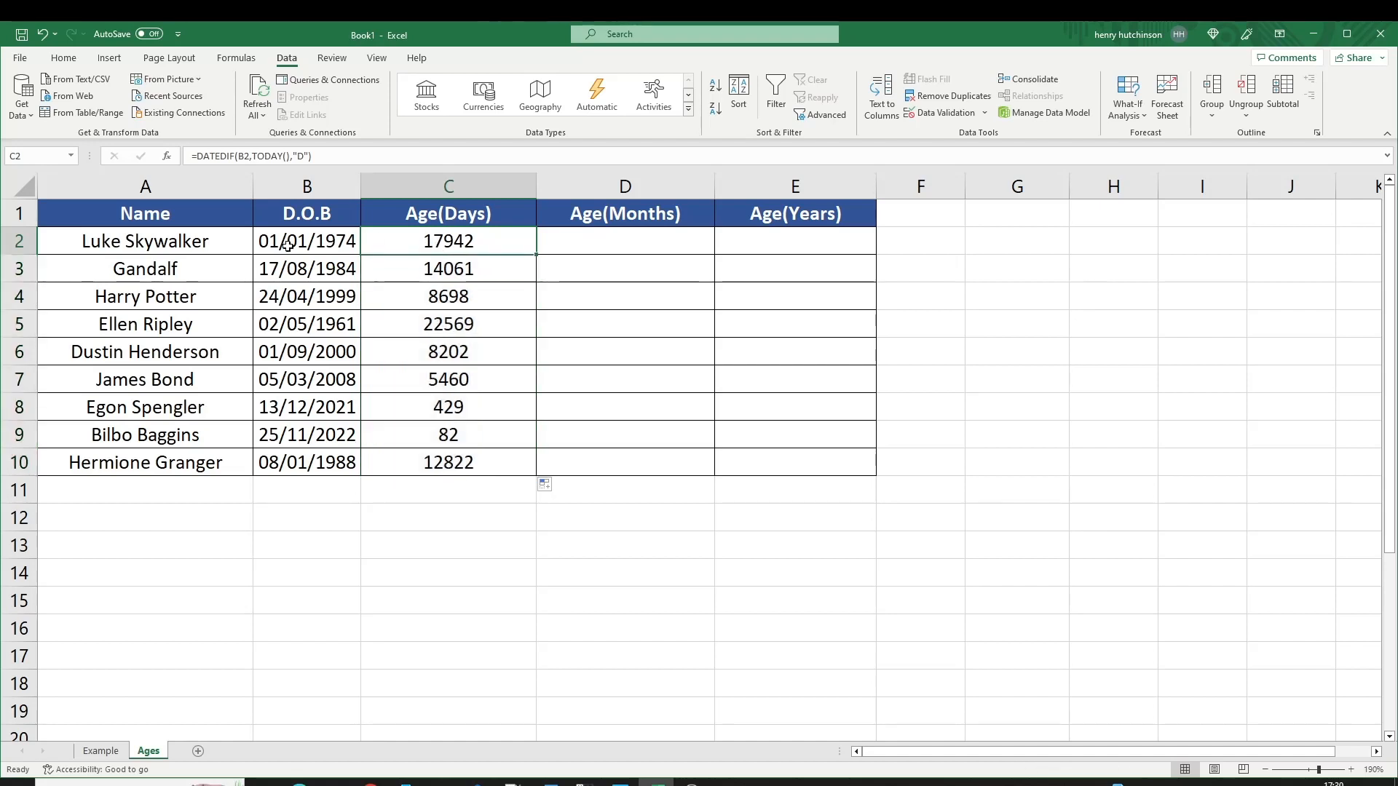
{"action": "left_click", "coordinate": [585, 246]}
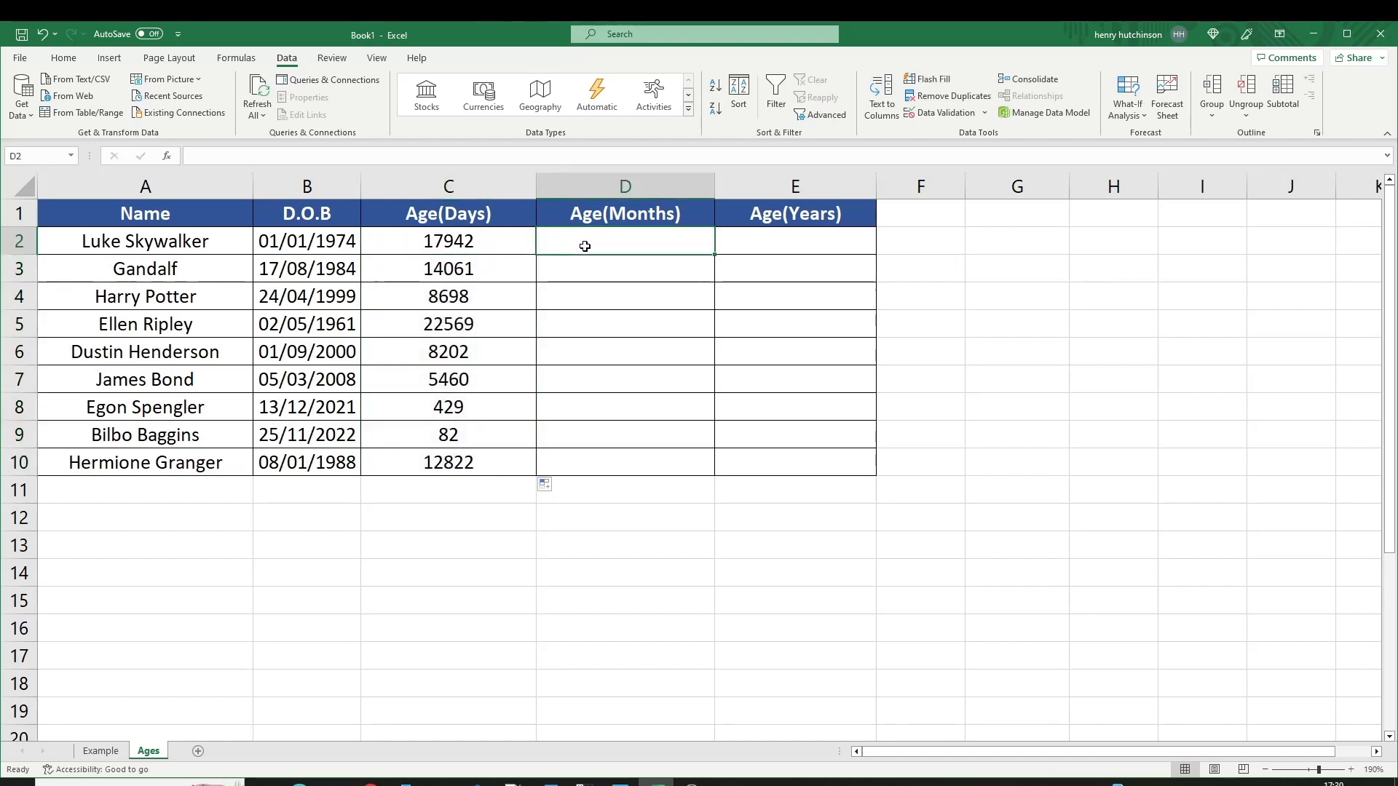
Enter =DATEDIF(B2,TODAY(),"M") in D2 and copy it down for every name.
{"action": "type", "text": "=datedif"}
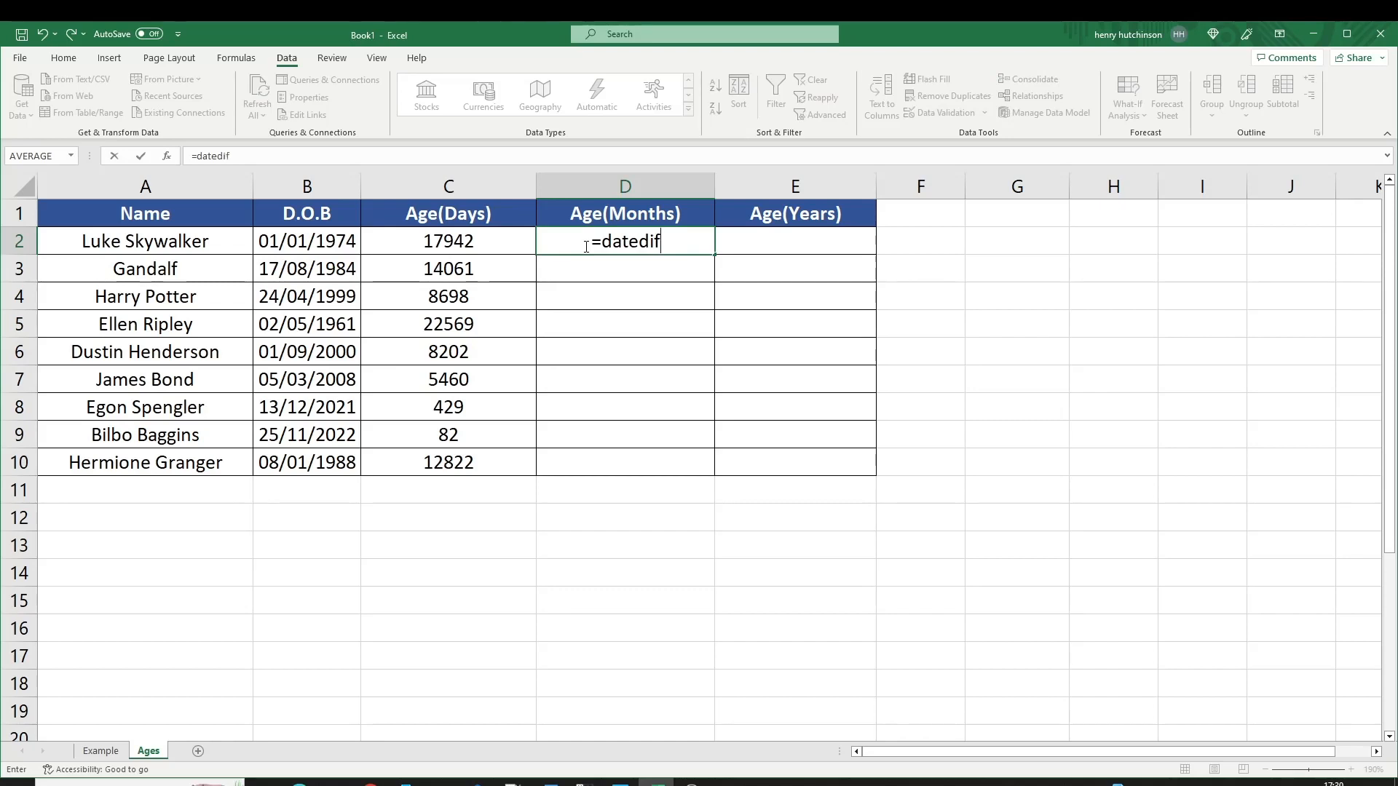
{"action": "type", "text": "("}
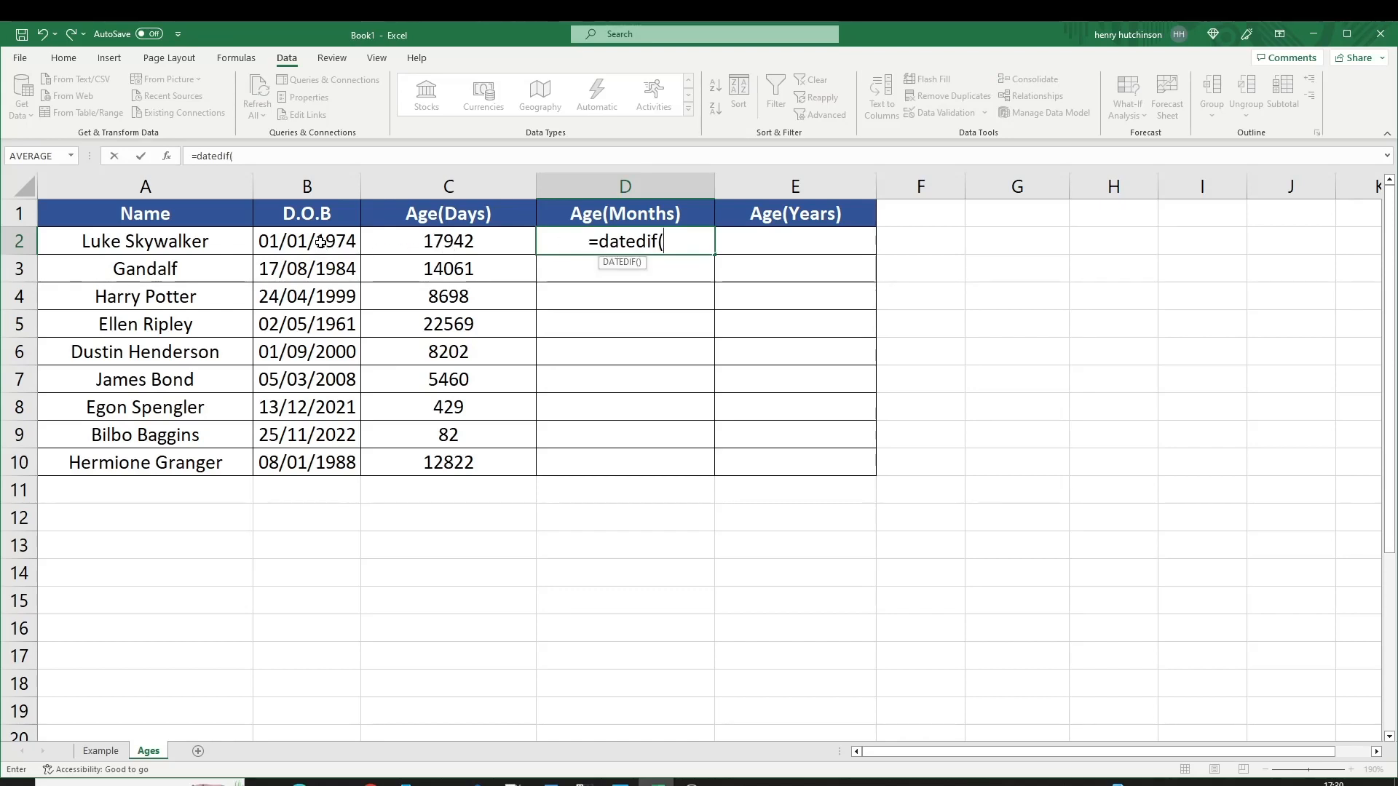
{"action": "left_click", "coordinate": [321, 241]}
{"action": "type", "text": ","}
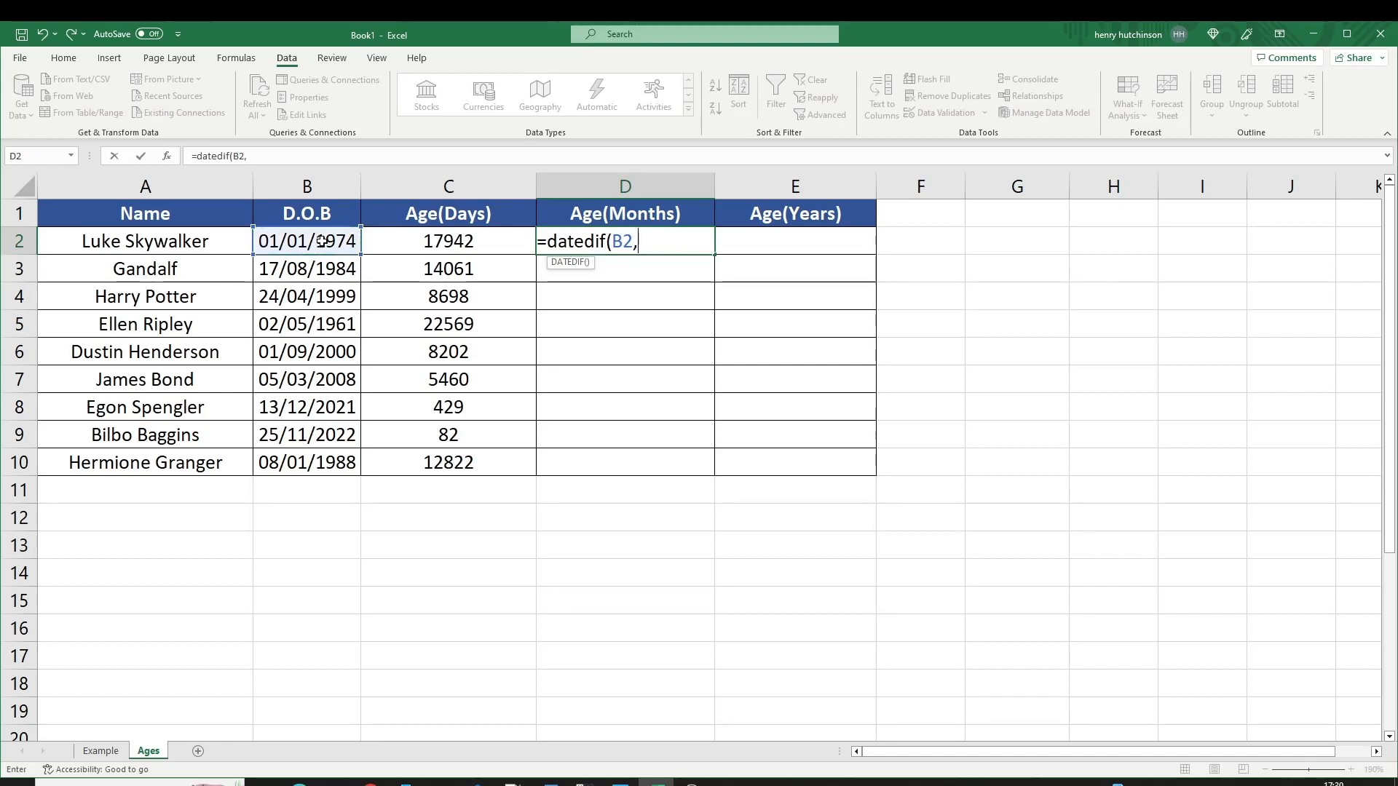
{"action": "type", "text": "today()"}
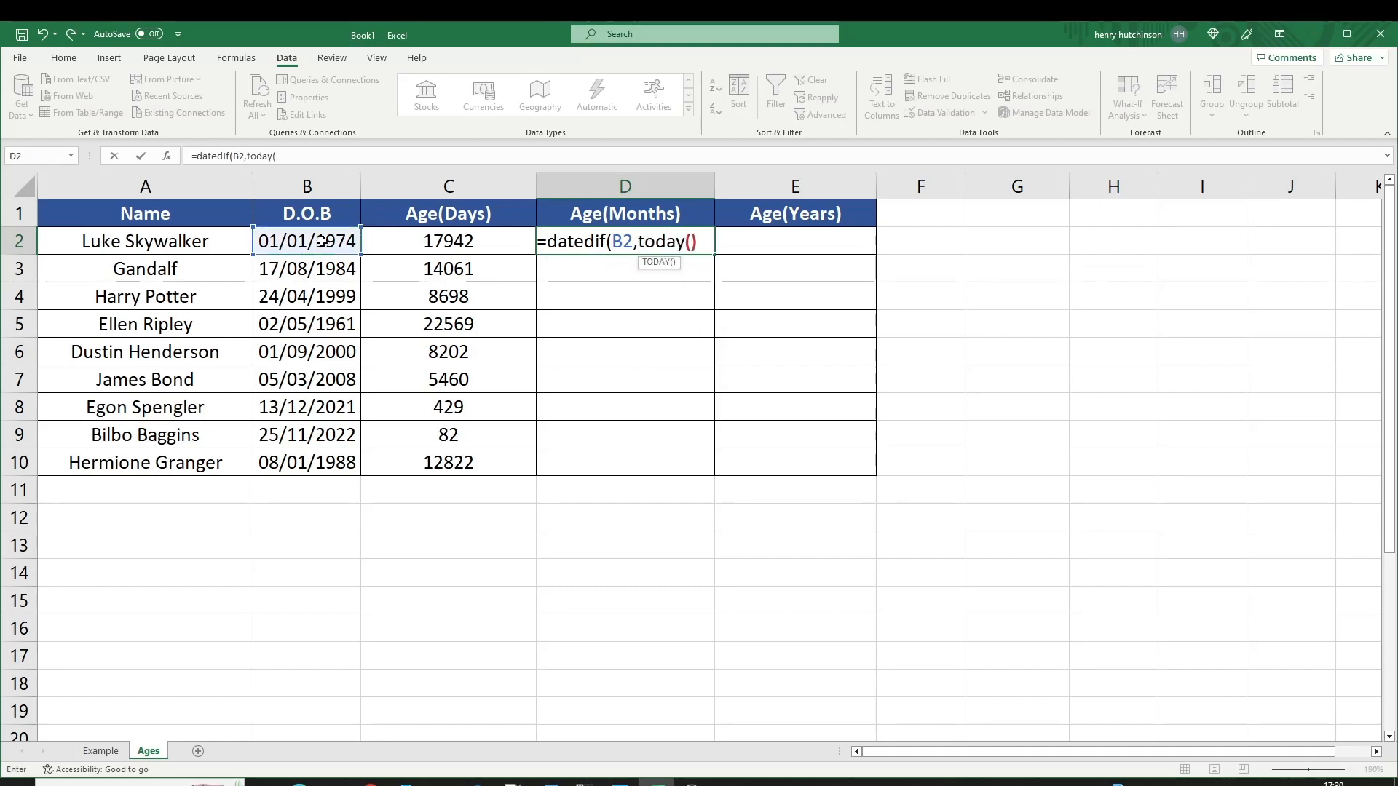
{"action": "type", "text": ","}
{"action": "type", "text": "\"M\""}
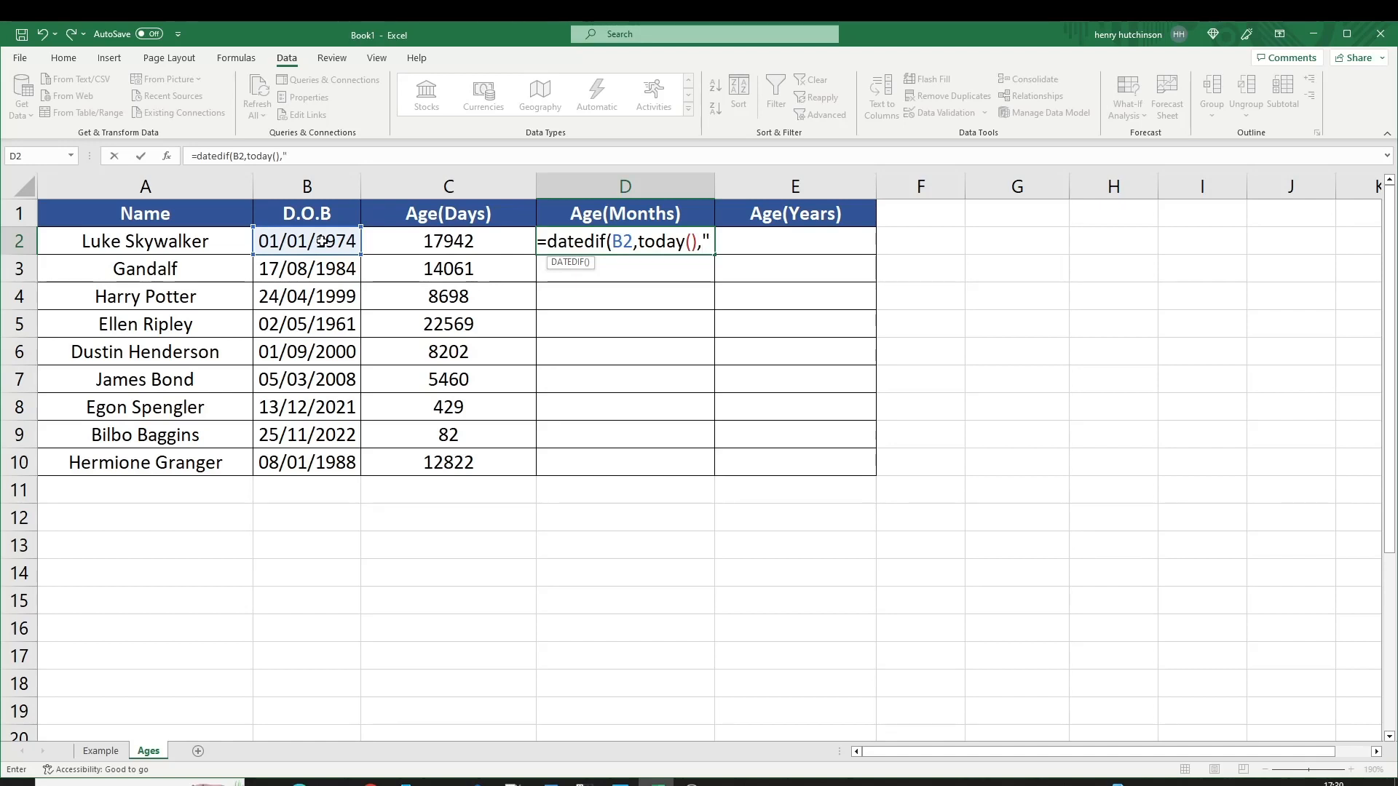
{"action": "type", "text": ")"}
{"action": "key", "text": "Return"}
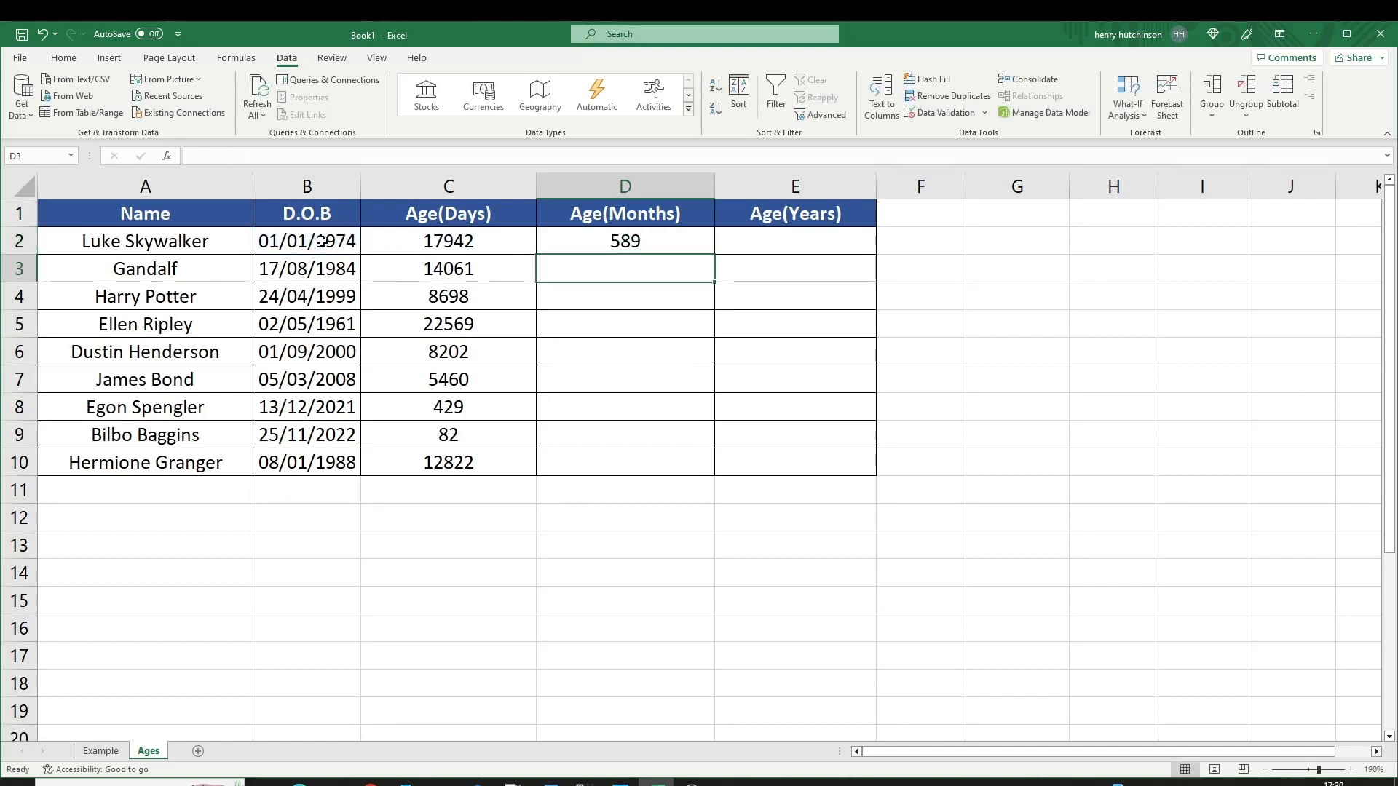
{"action": "left_click", "coordinate": [680, 239]}
{"action": "double_click", "coordinate": [714, 254]}
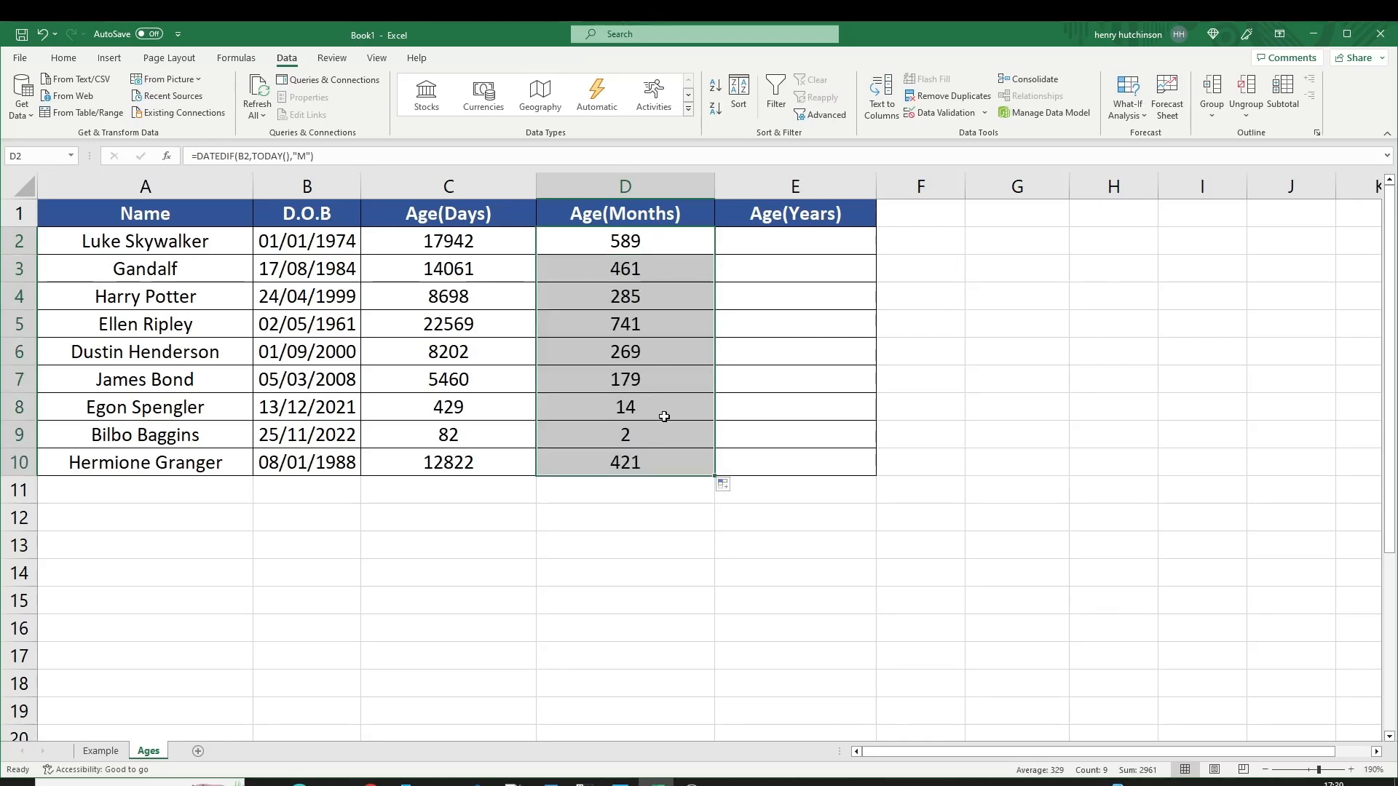
Check the D9 months result against the date of birth in B9.
{"action": "left_click", "coordinate": [196, 437]}
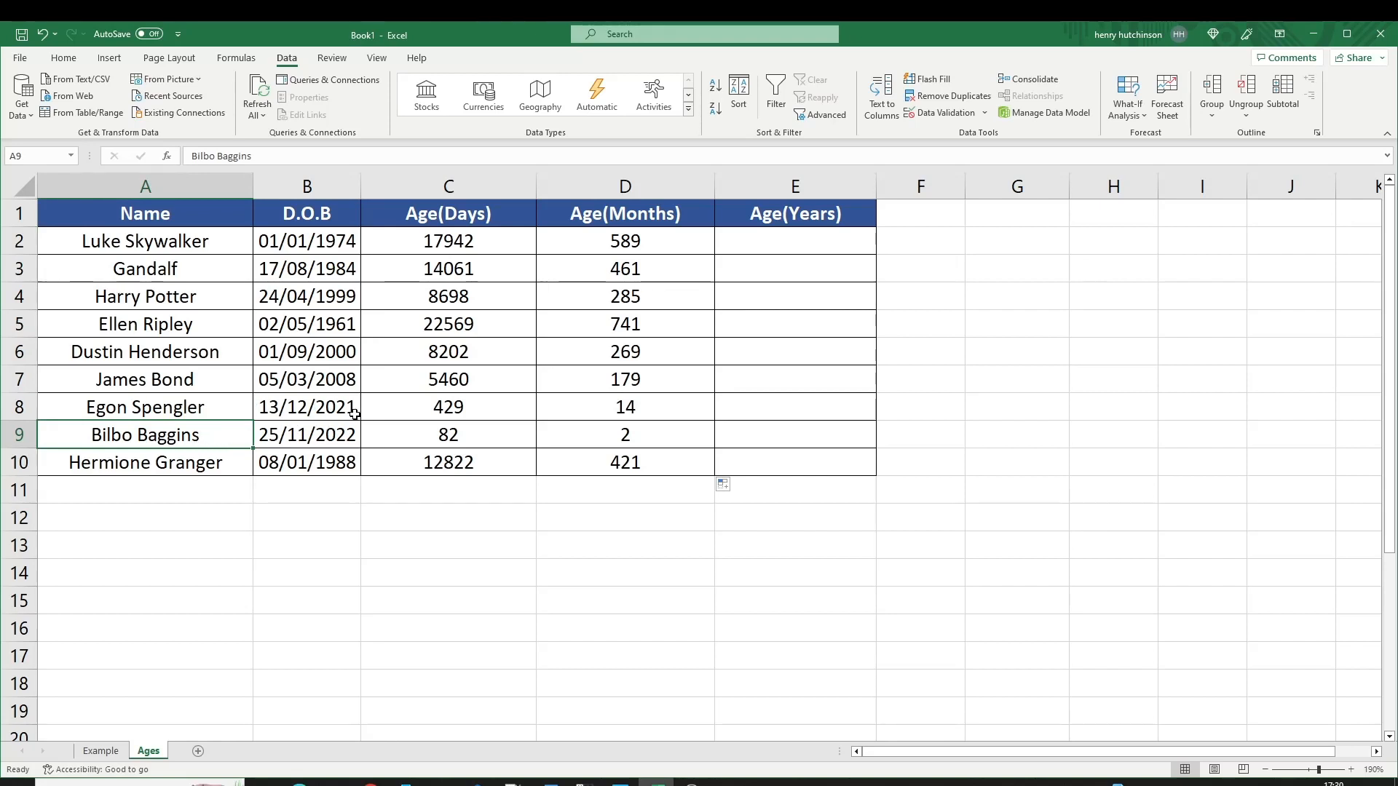
{"action": "left_click", "coordinate": [601, 439]}
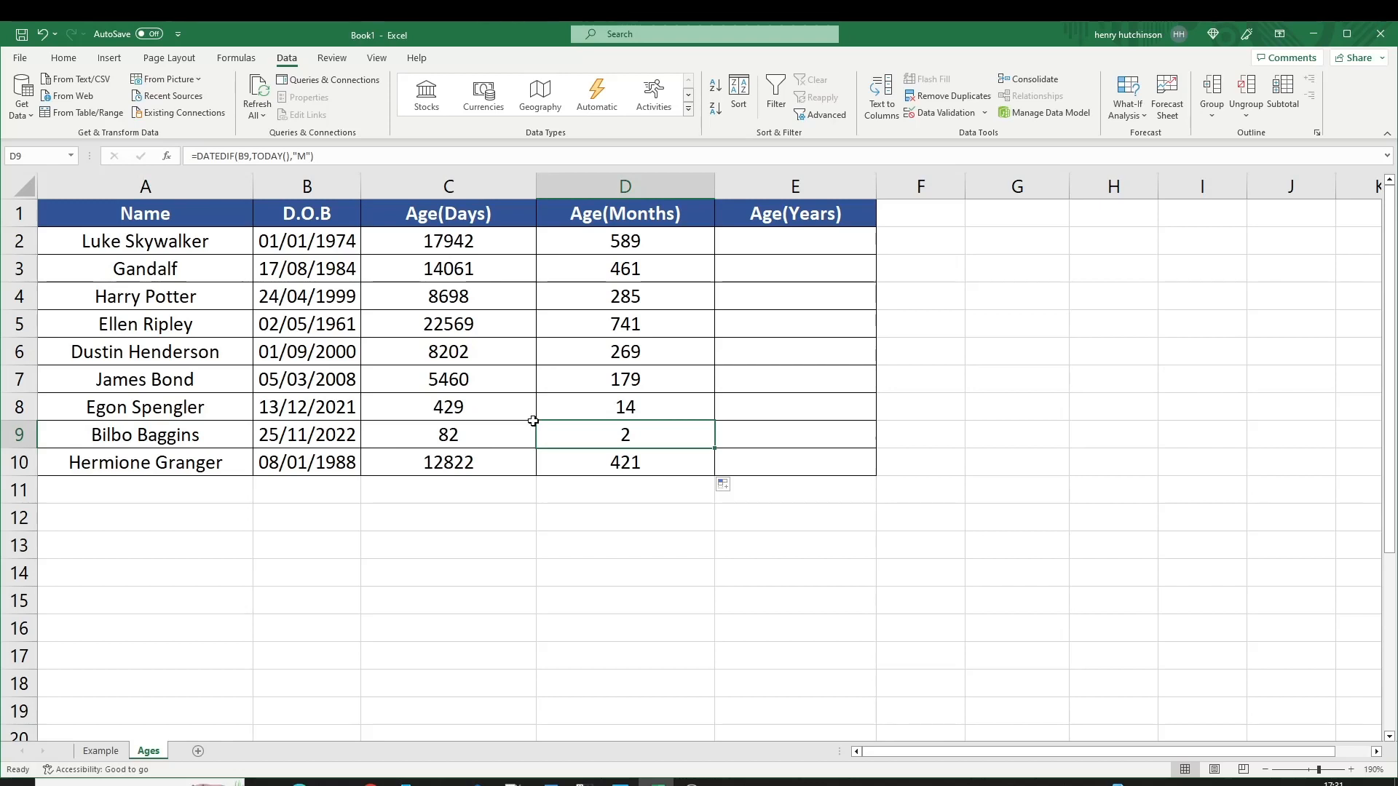
{"action": "left_click", "coordinate": [313, 433]}
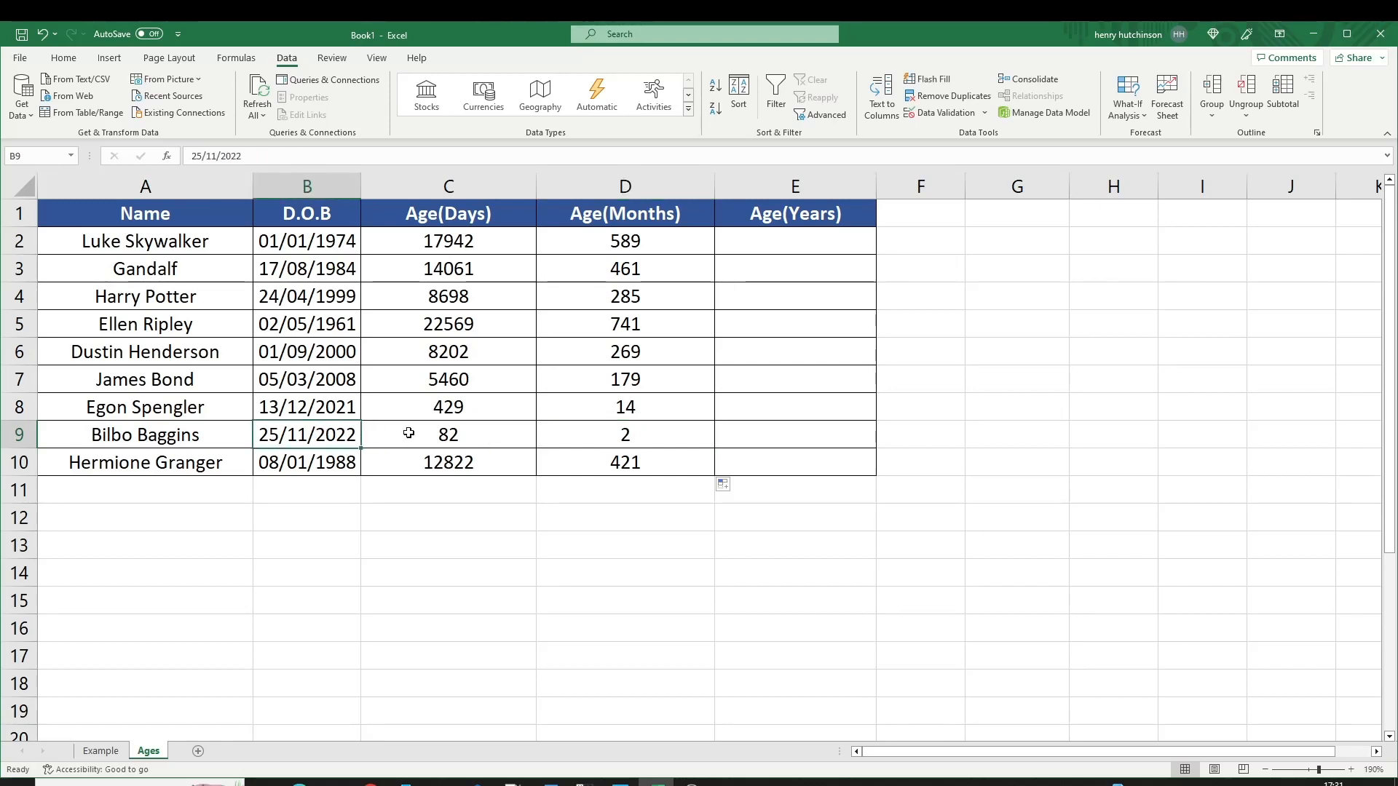
{"action": "left_click", "coordinate": [657, 436]}
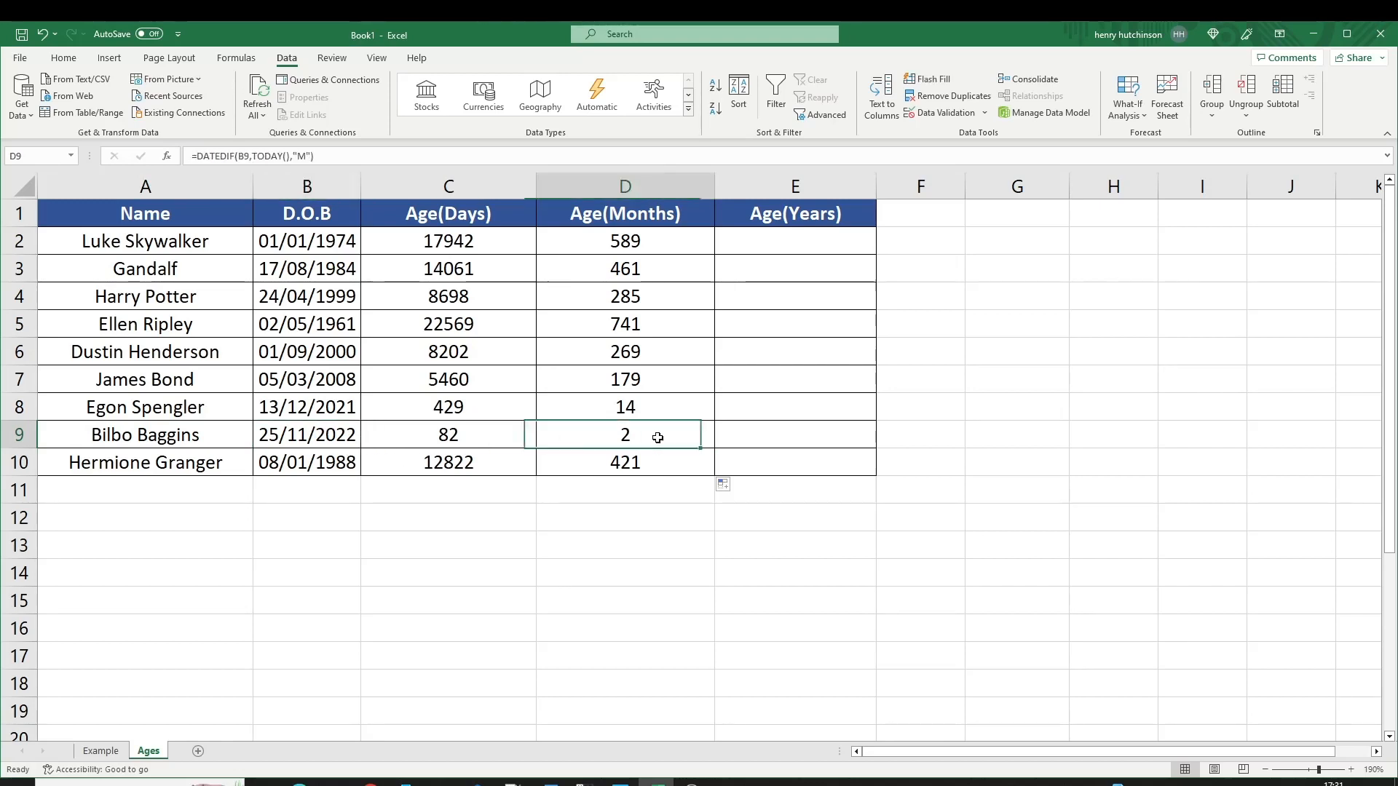
{"action": "left_click", "coordinate": [773, 242]}
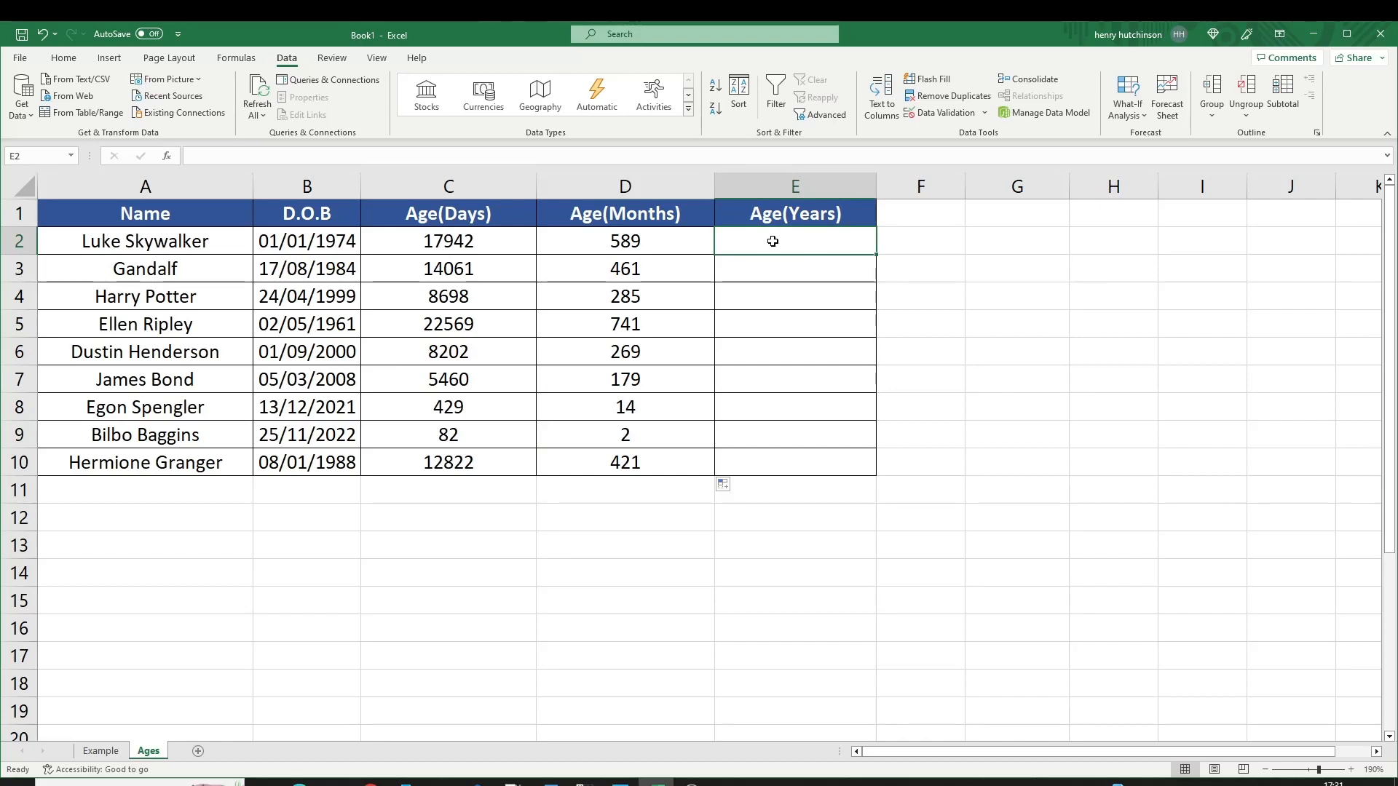
Enter =DATEDIF(B2,TODAY(),"Y") in E2 and copy it down E3:E10, giving ages like 49 and 38.
{"action": "type", "text": "=da"}
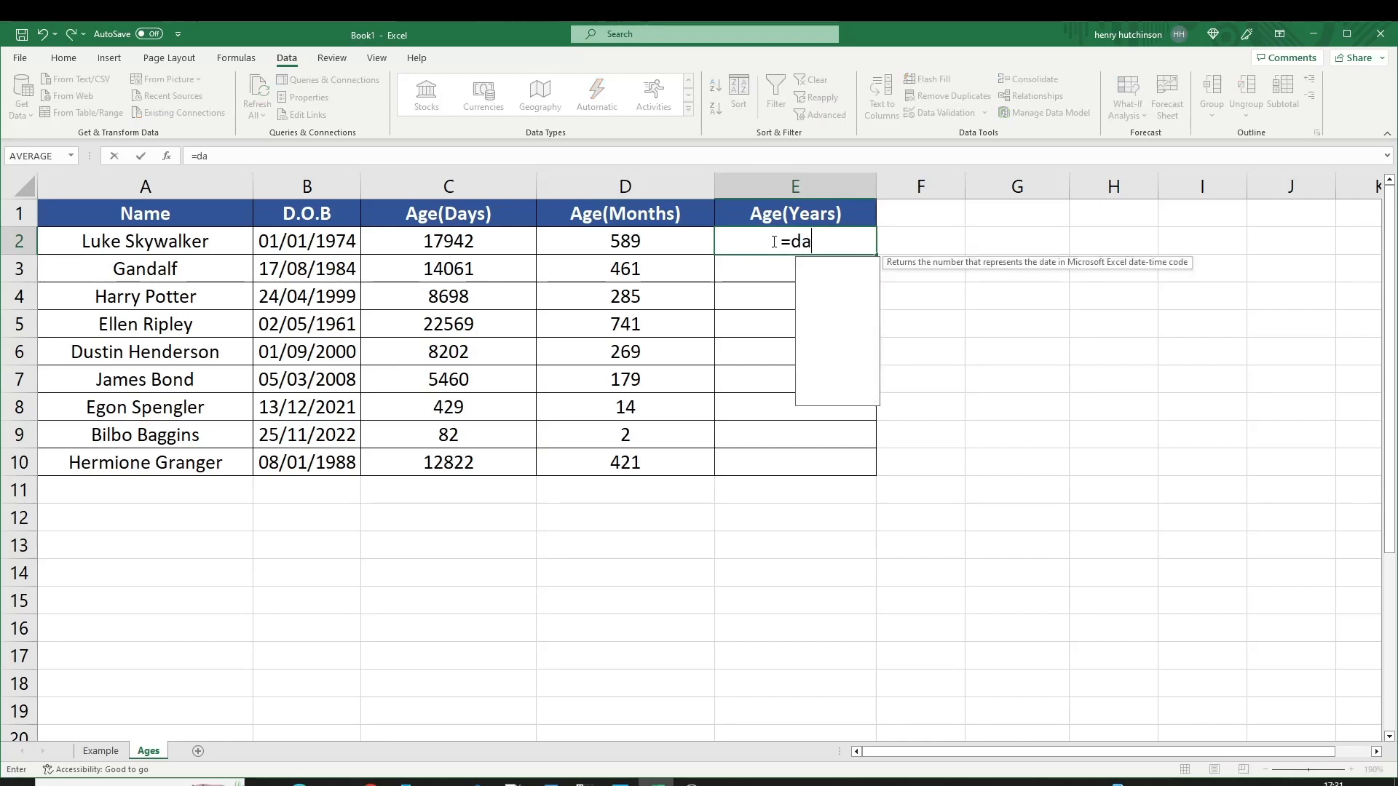
{"action": "type", "text": "tedif("}
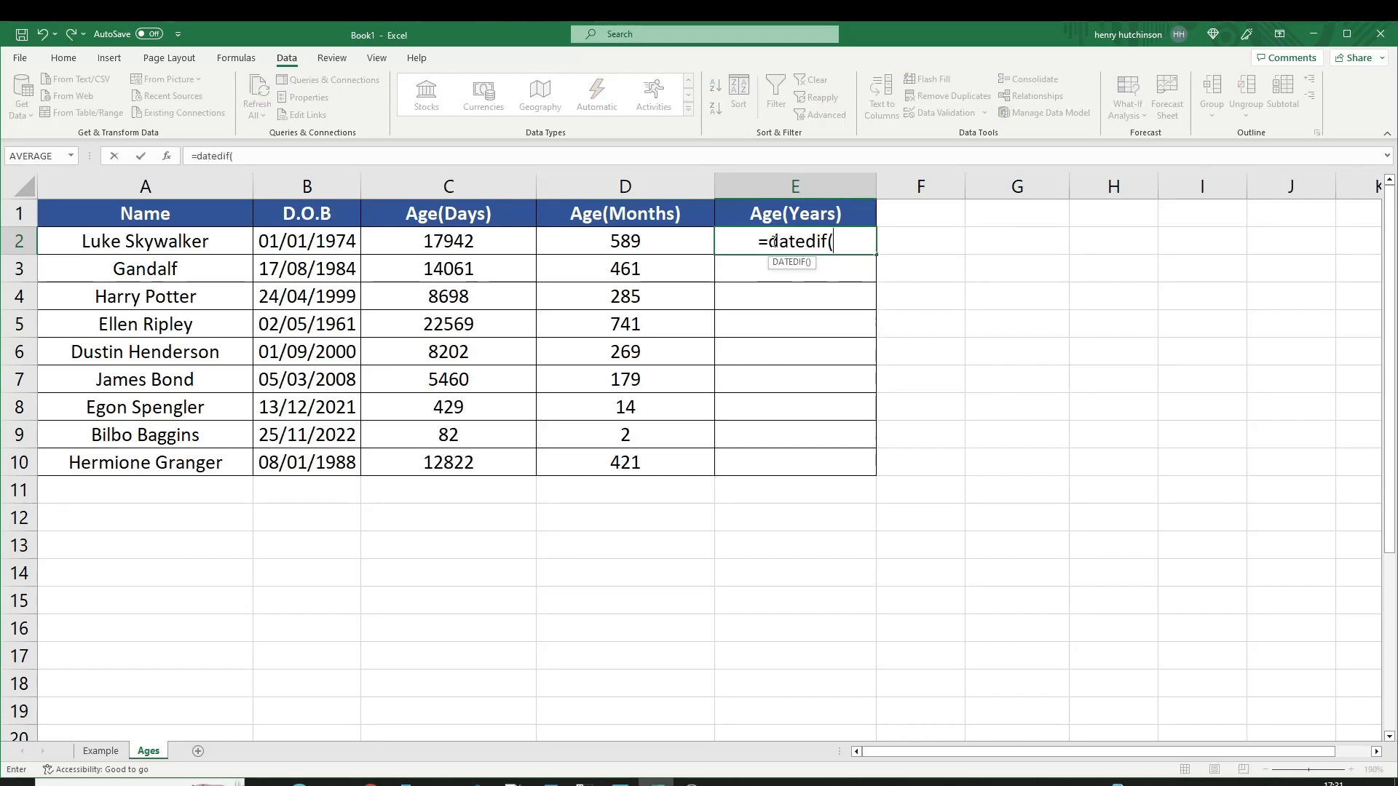
{"action": "left_click", "coordinate": [305, 235]}
{"action": "type", "text": ",t"}
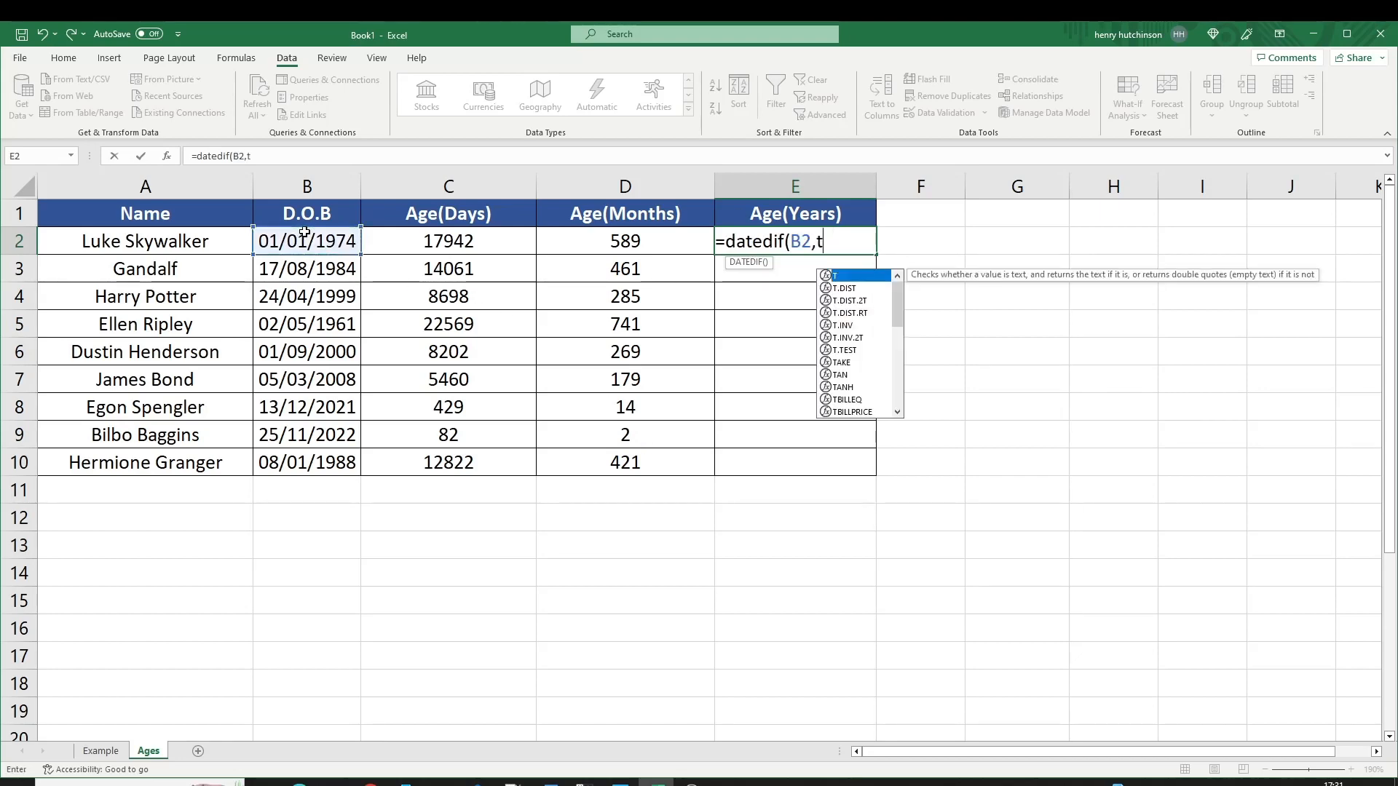
{"action": "type", "text": "oday(),\""}
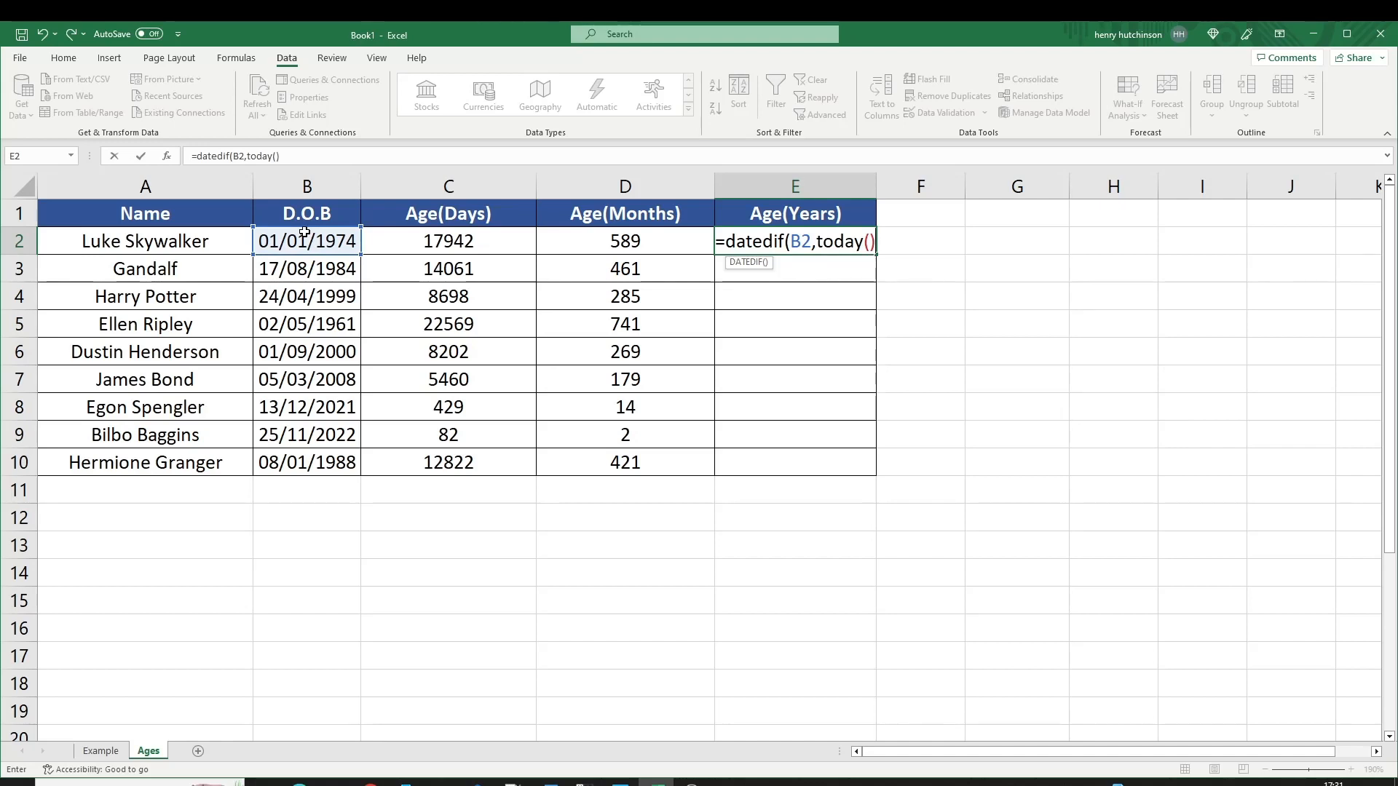
{"action": "type", "text": "Y\")"}
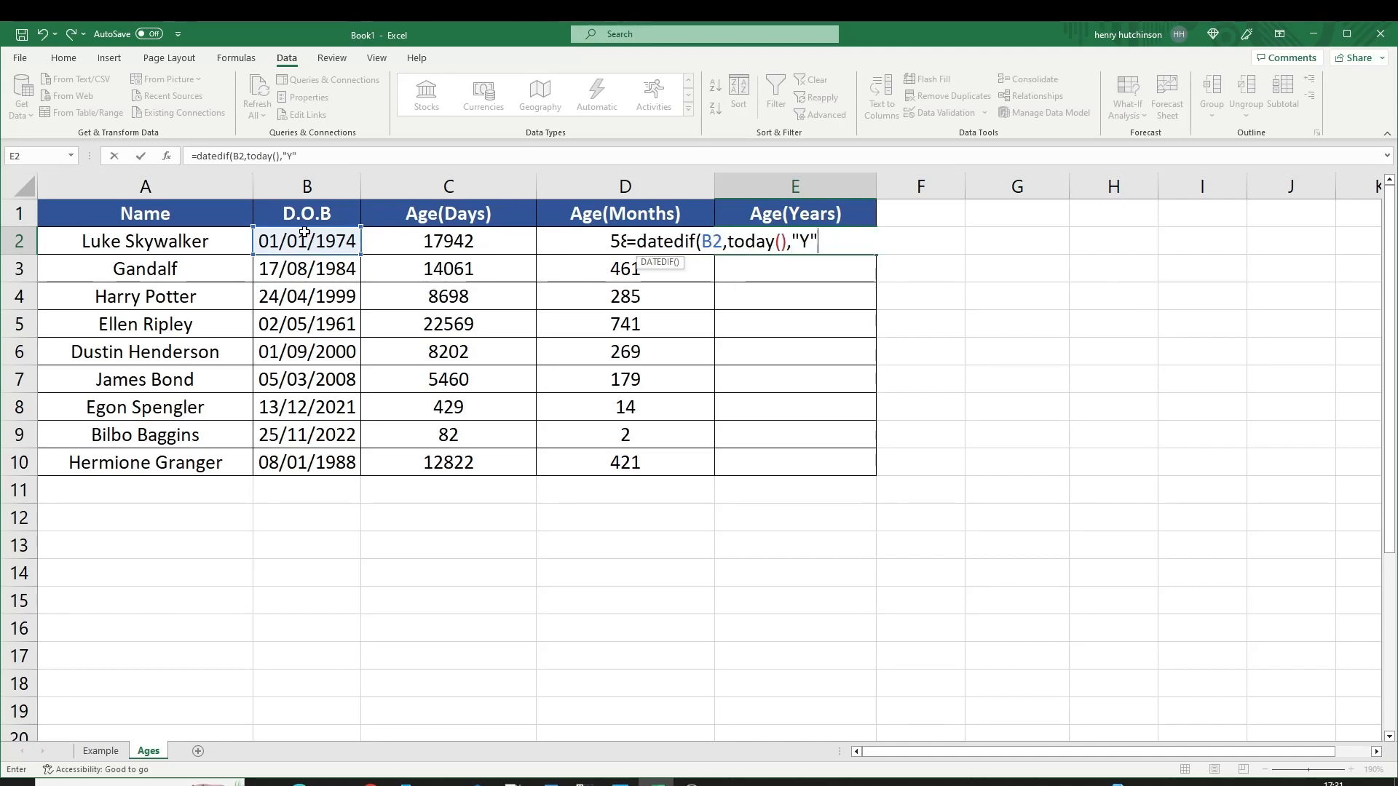
{"action": "key", "text": "Return"}
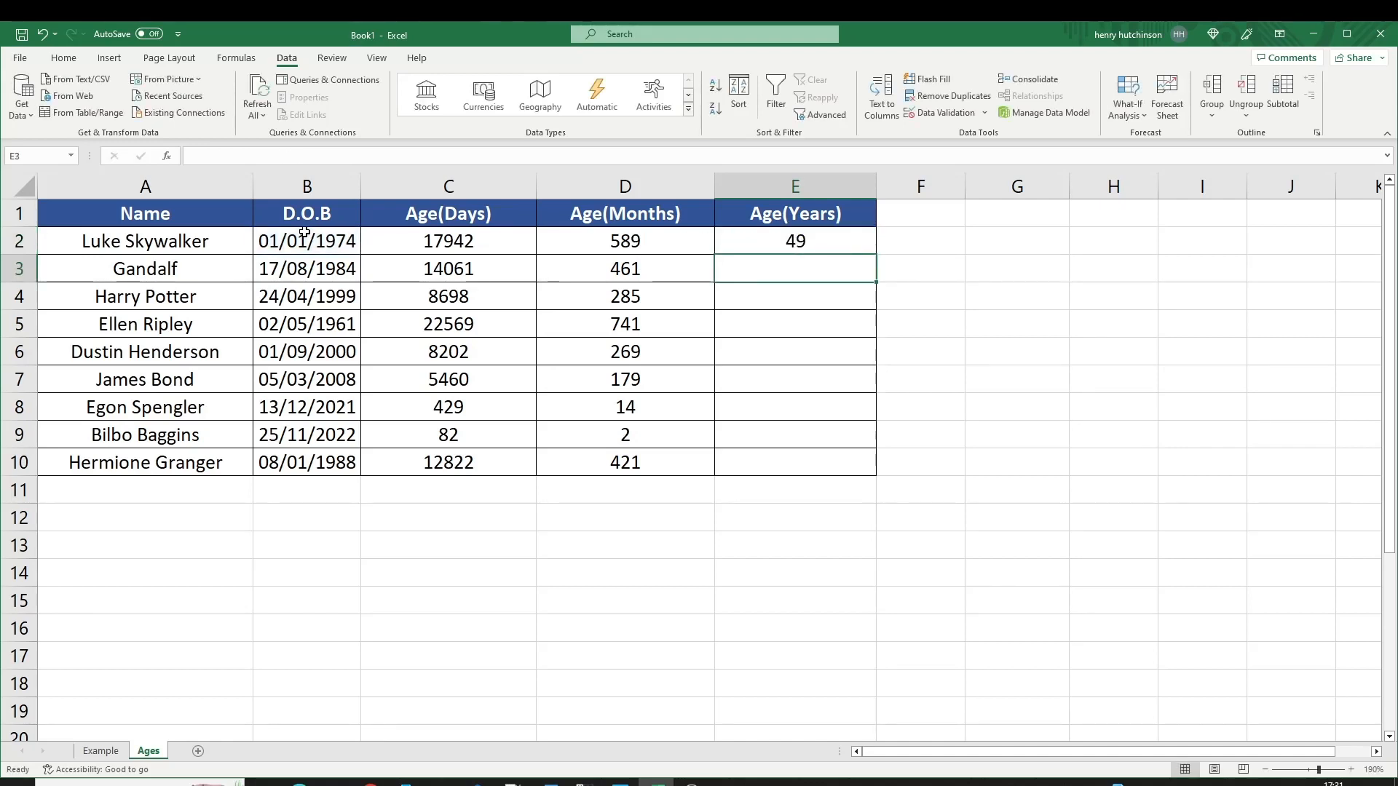
{"action": "left_click", "coordinate": [841, 246]}
{"action": "double_click", "coordinate": [875, 254]}
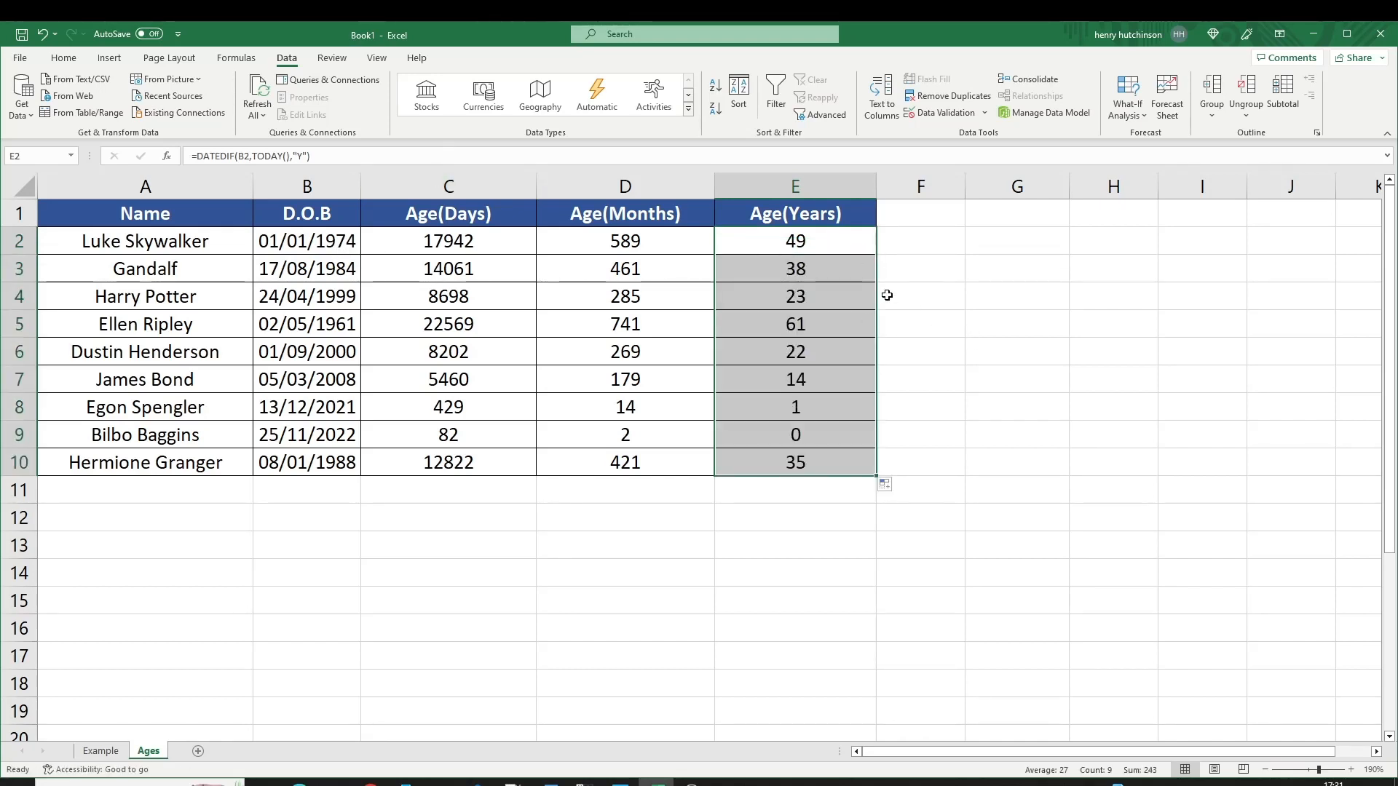
{"action": "left_click", "coordinate": [789, 246]}
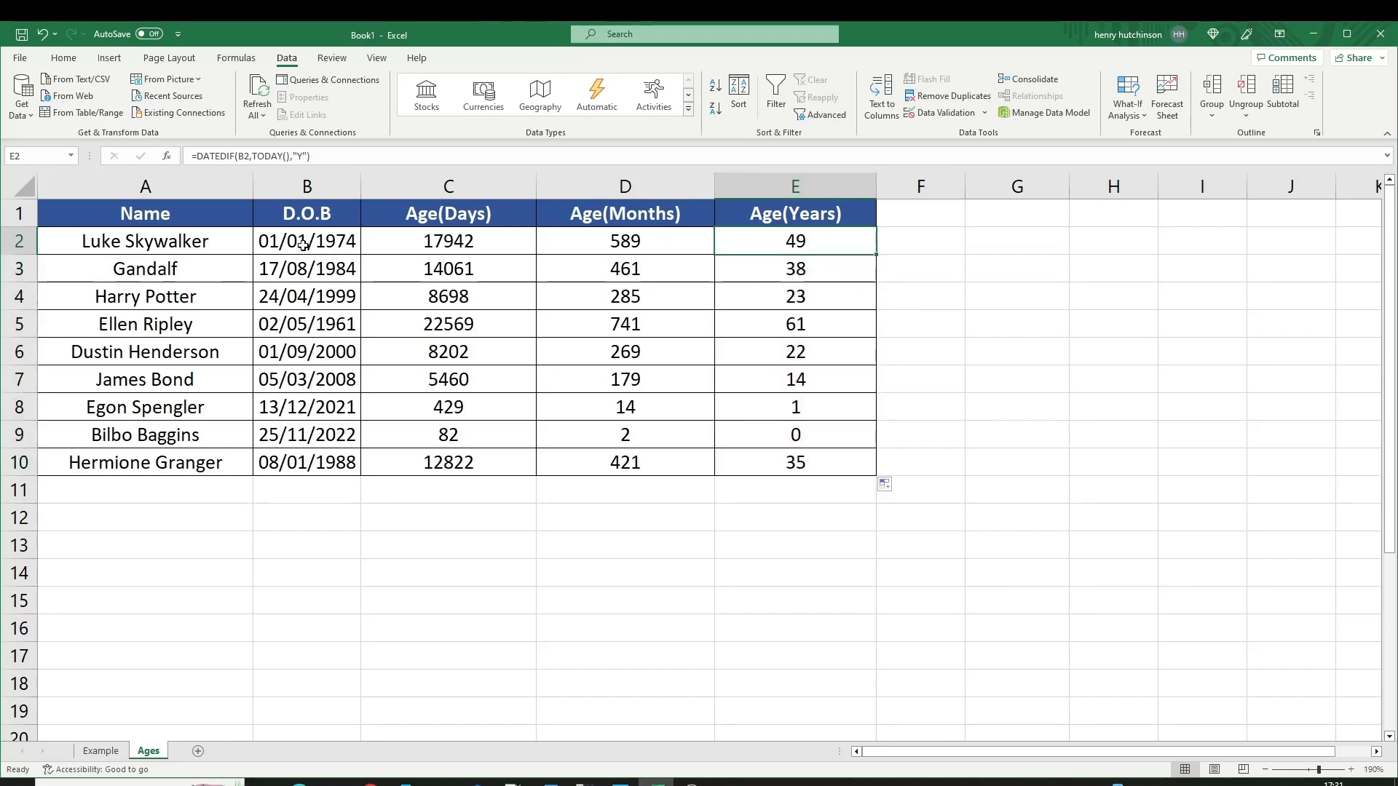